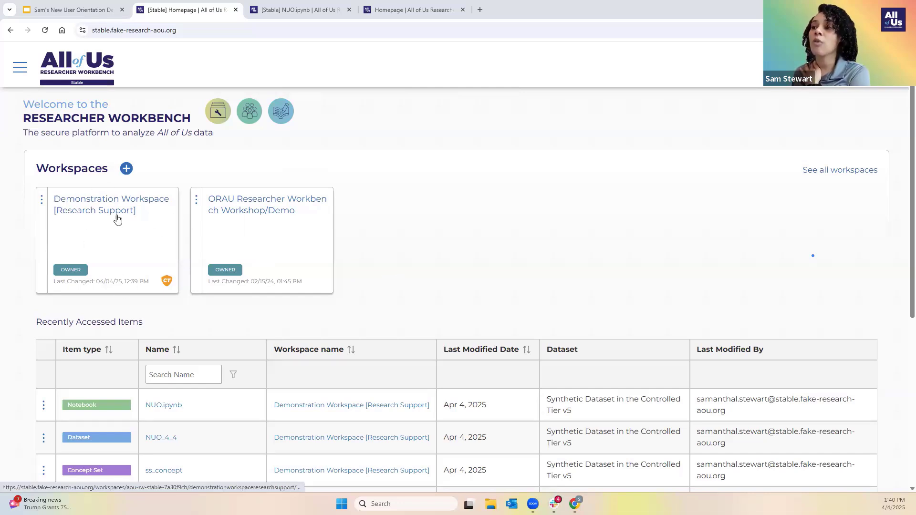
Step: Start a new workspace and review the available data access tiers and dataset versions
click(126, 168)
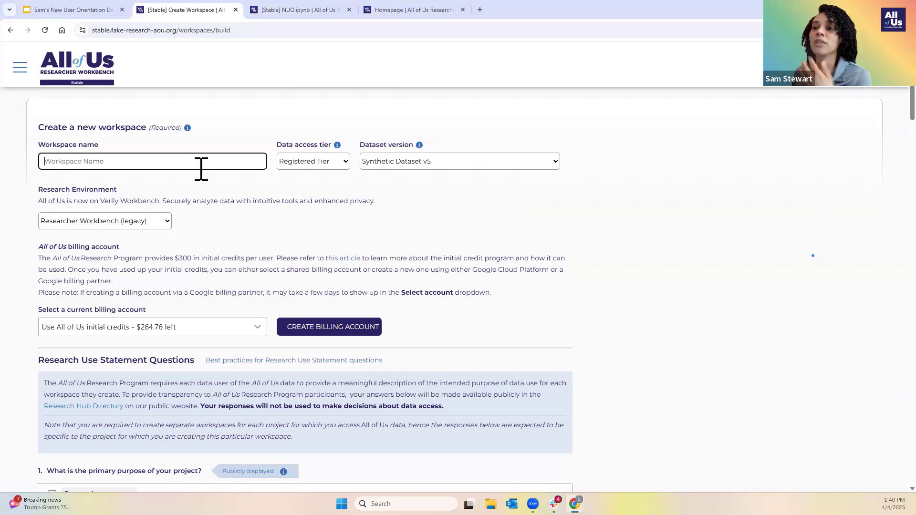
click(333, 162)
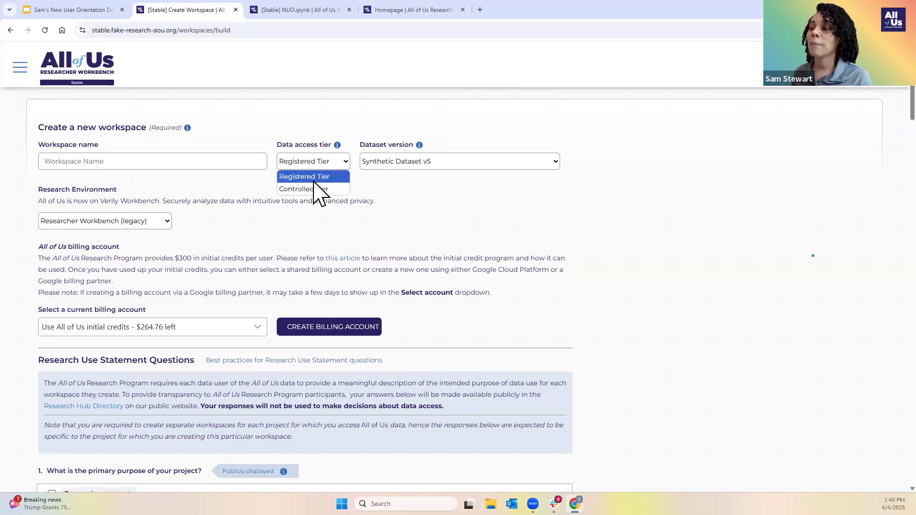
click(389, 163)
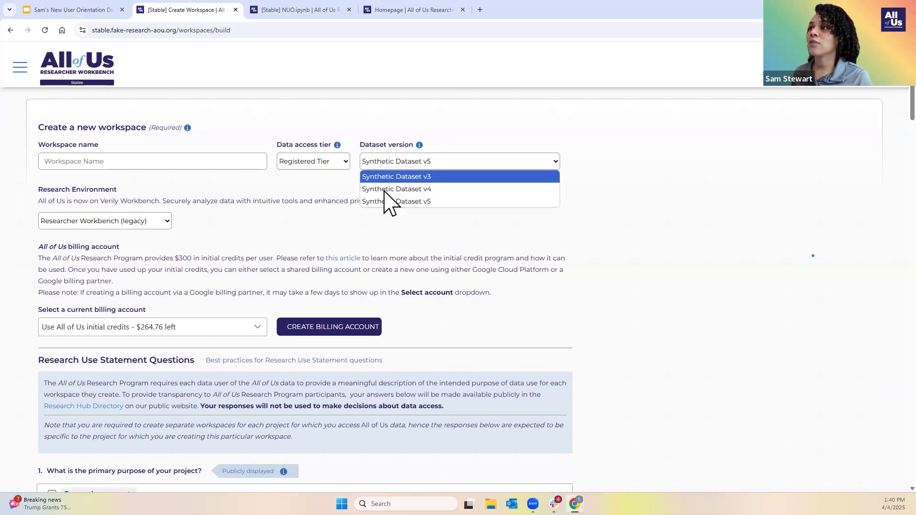
Step: Check the Registered Tier dataset versions offered for a new workspace in the live Researcher Workbench, and return to the Stable workspace form
click(420, 10)
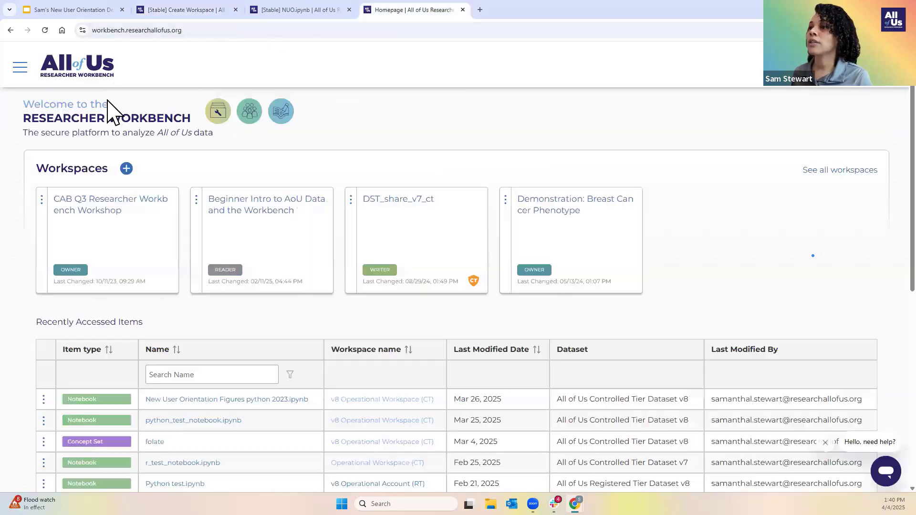
click(126, 168)
click(534, 162)
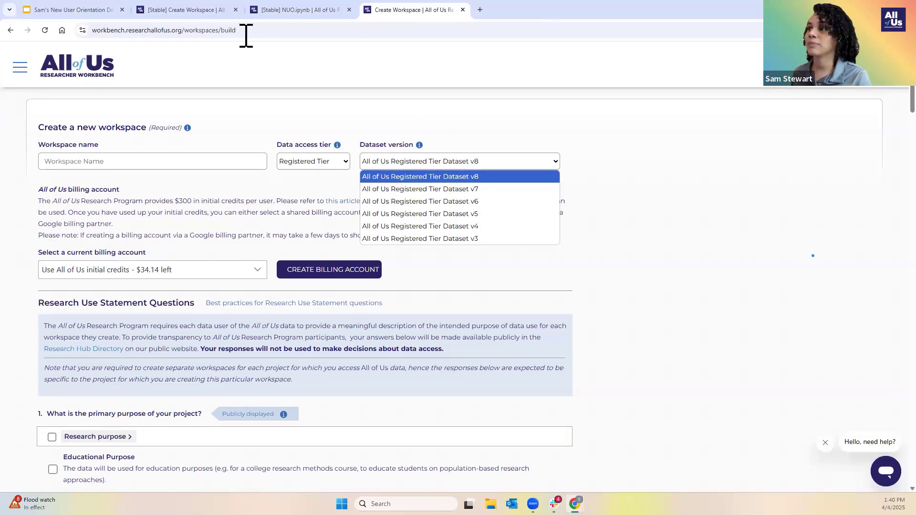
click(205, 11)
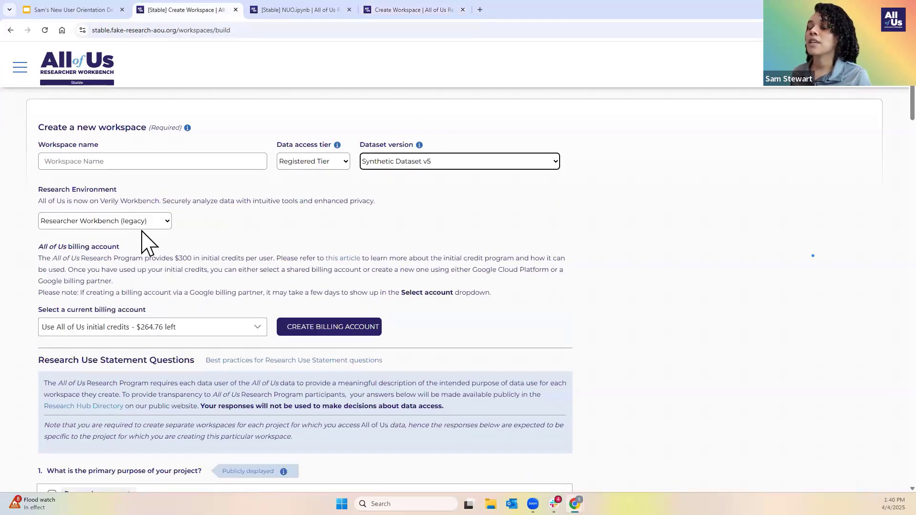
Step: Review the new-workspace form from billing account and research use statement questions through to the Resource Access Board review request
scroll(143, 239, down, 4)
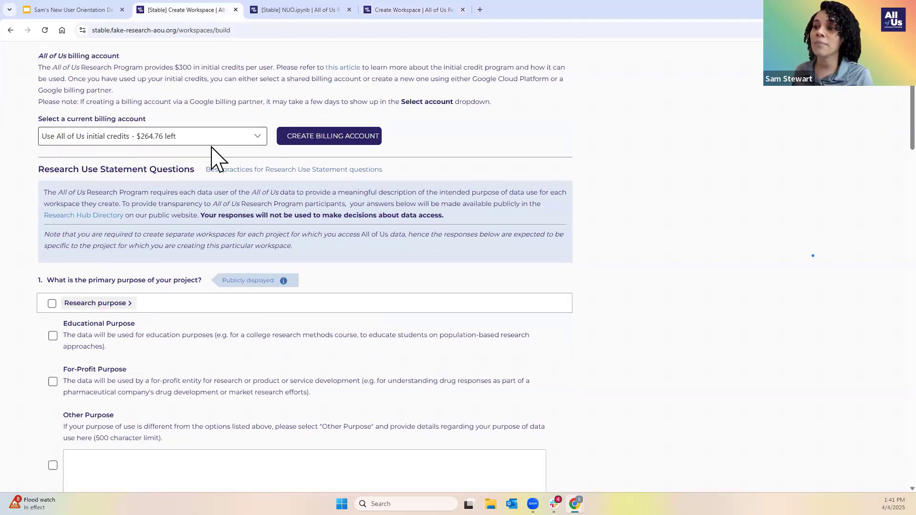
scroll(213, 158, down, 3)
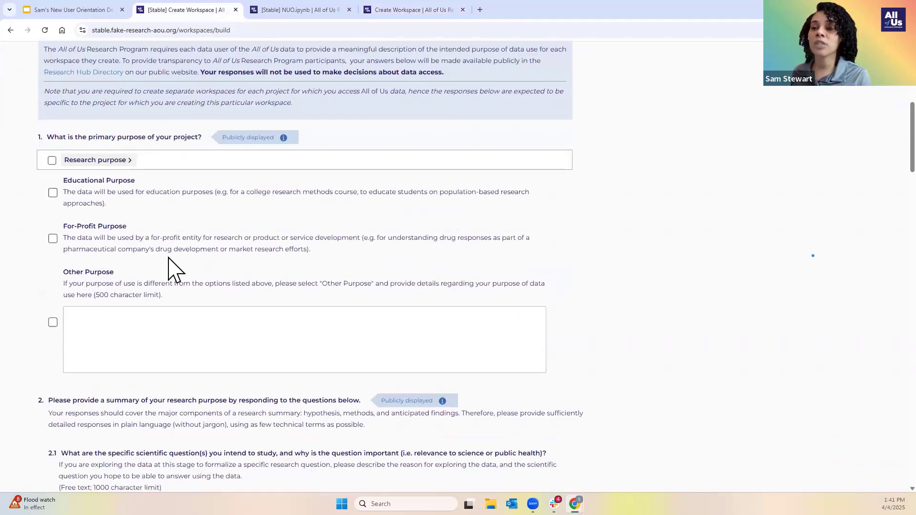
scroll(169, 258, down, 1)
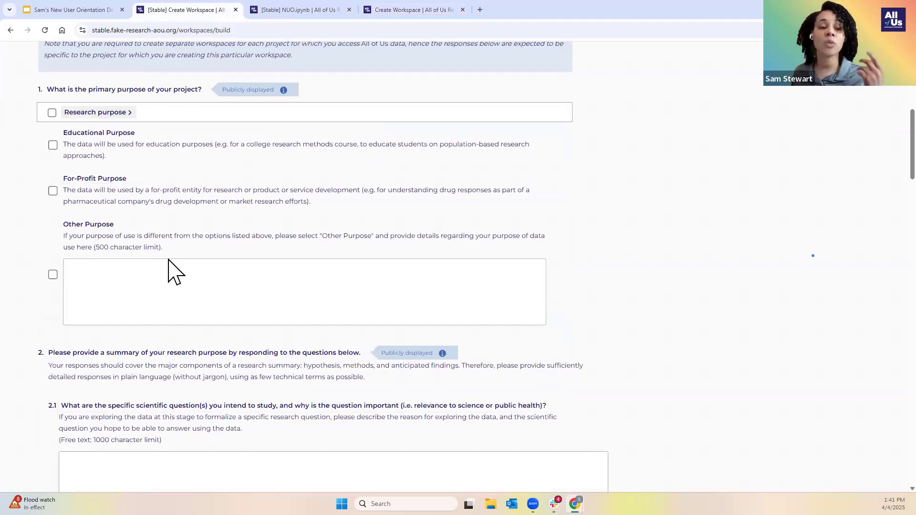
scroll(169, 258, down, 8)
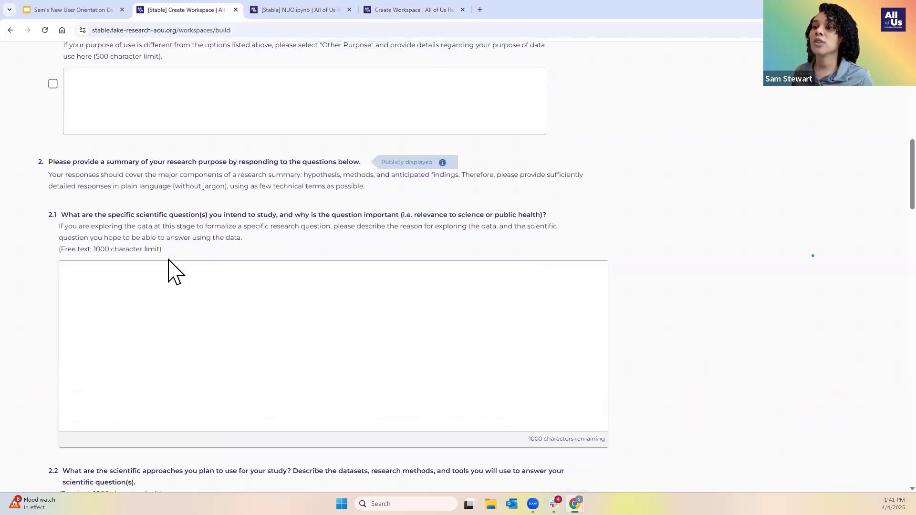
scroll(171, 259, down, 20)
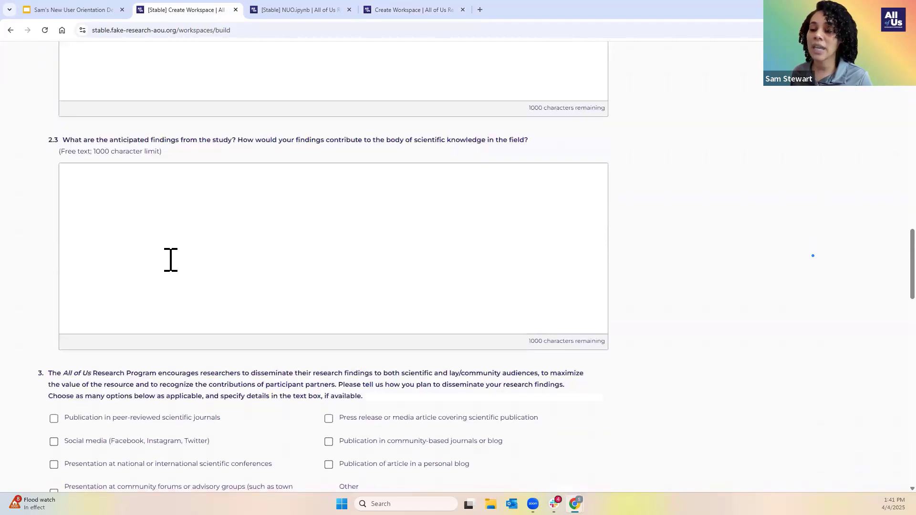
scroll(171, 259, down, 15)
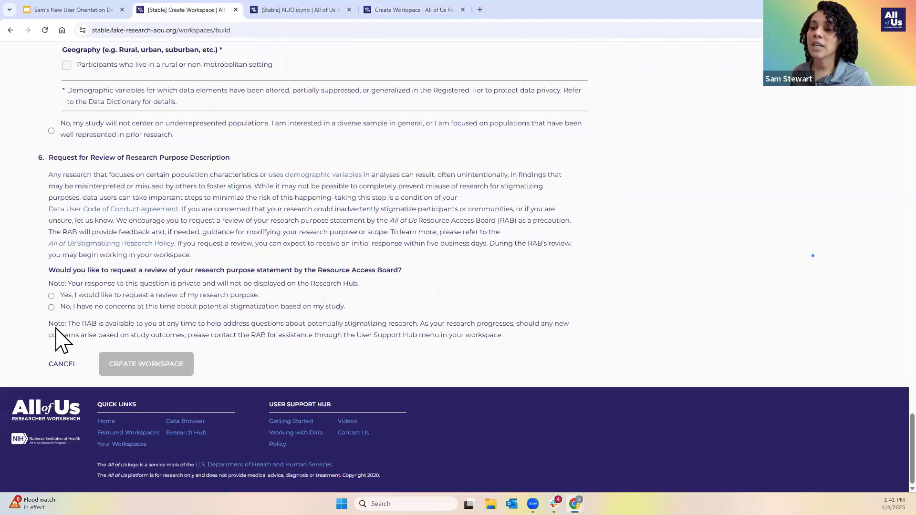
mouse_move(155, 368)
scroll(504, 294, up, 20)
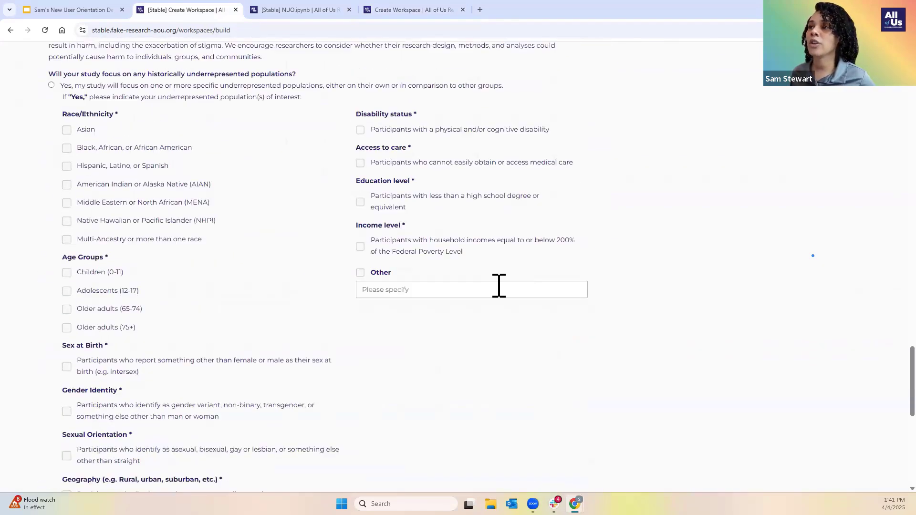
scroll(522, 310, up, 4)
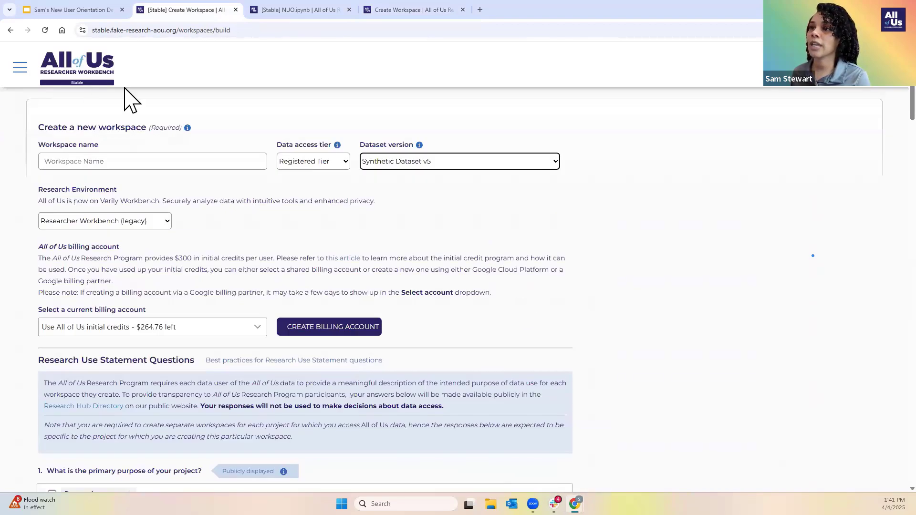
Step: Return to the homepage, open the Demonstration Workspace [Research Support] and start building a new cohort
click(19, 67)
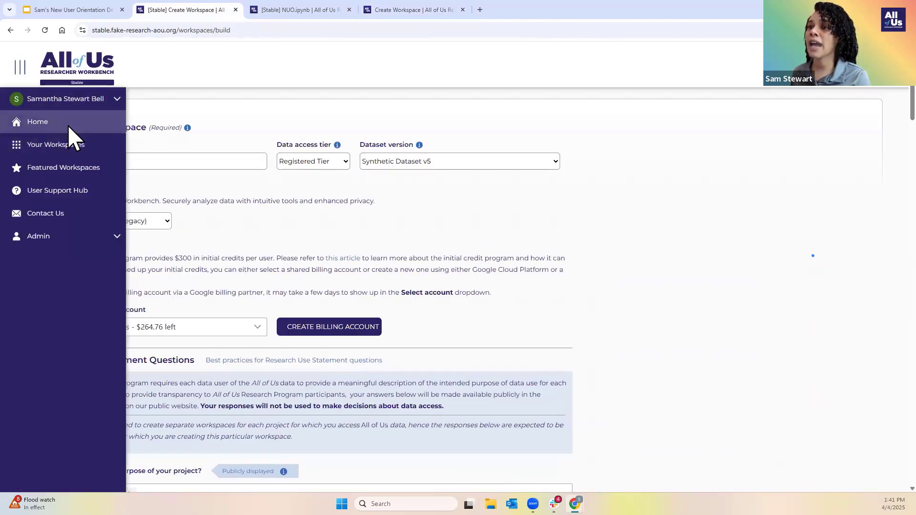
click(68, 124)
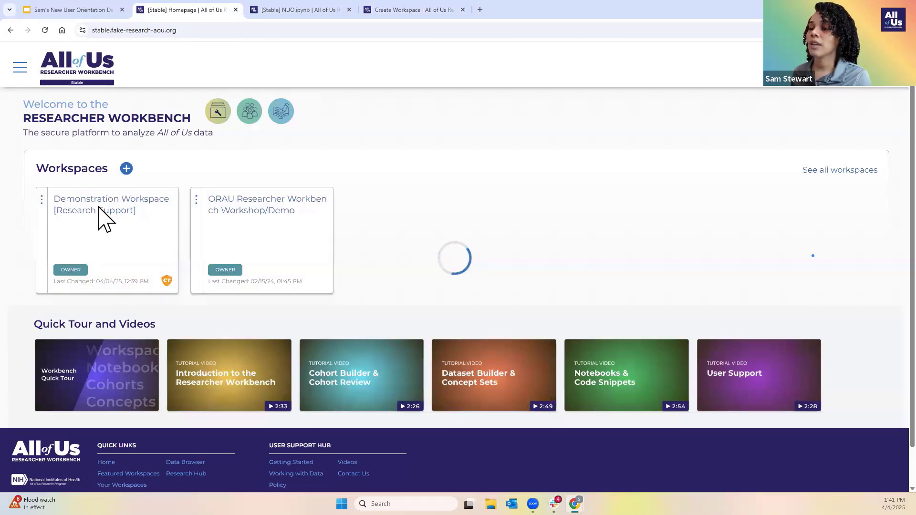
click(138, 203)
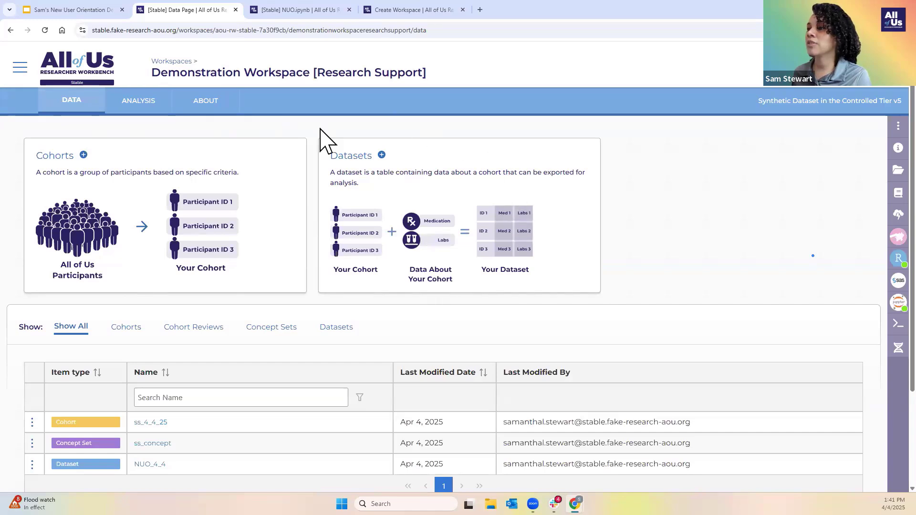
click(84, 154)
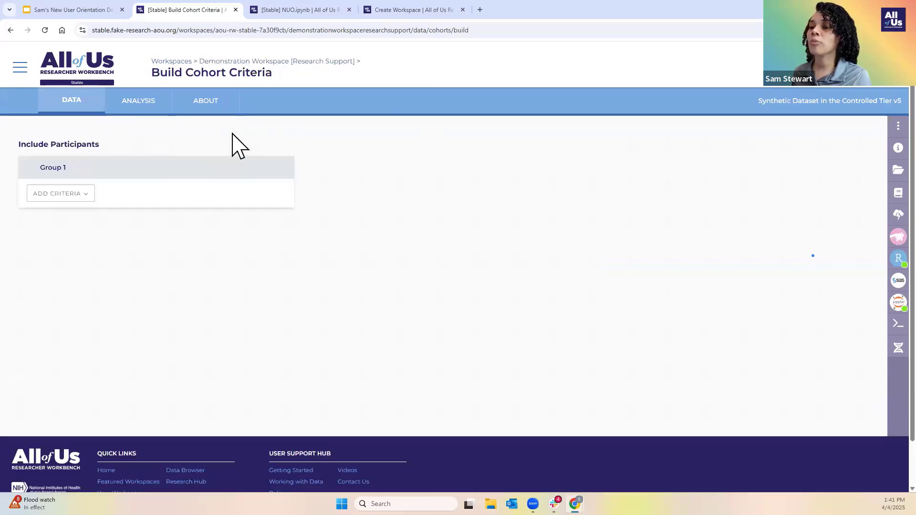
Step: Search the first inclusion group's criteria for hypertension and select Hypertensive disorder from the Conditions domain
scroll(167, 150, down, 1)
click(87, 148)
scroll(272, 180, down, 1)
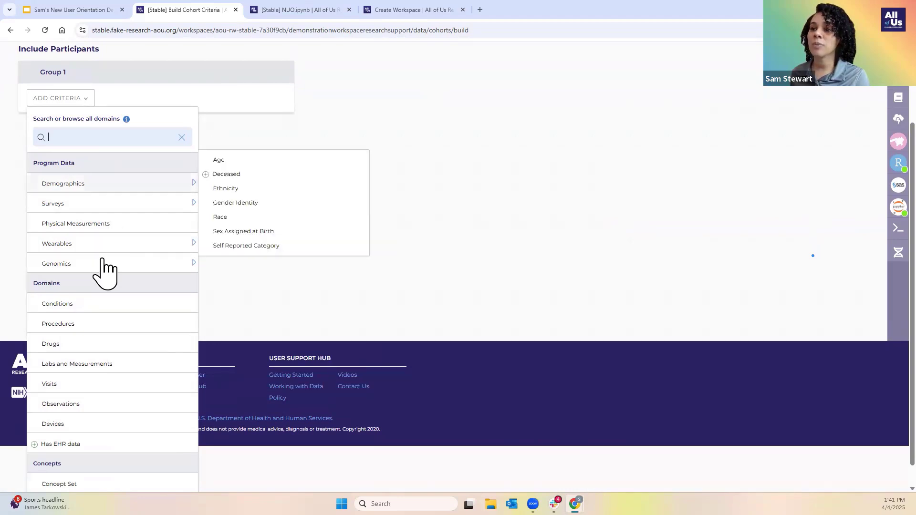
mouse_move(103, 270)
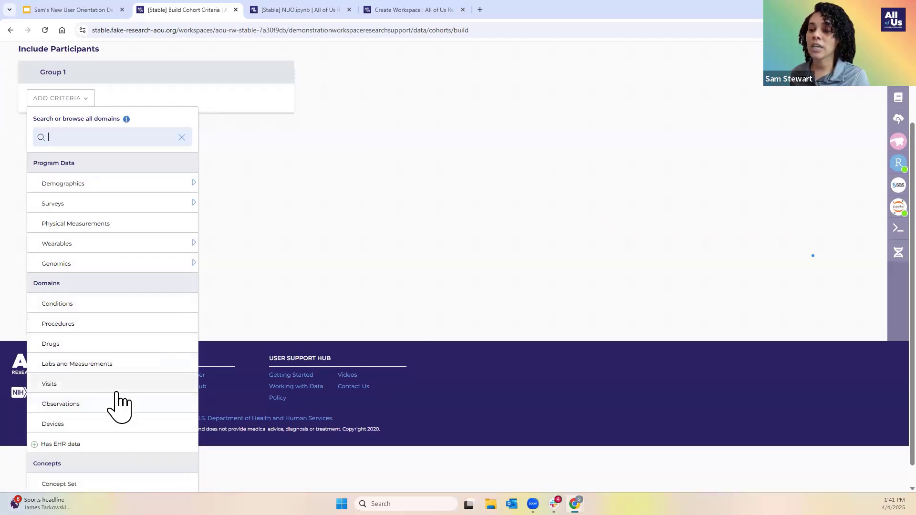
scroll(119, 406, down, 1)
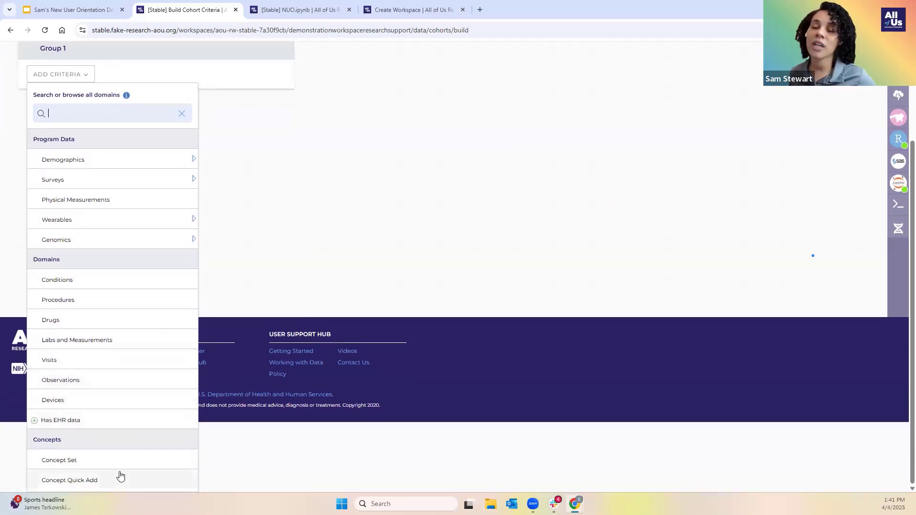
scroll(120, 465, up, 2)
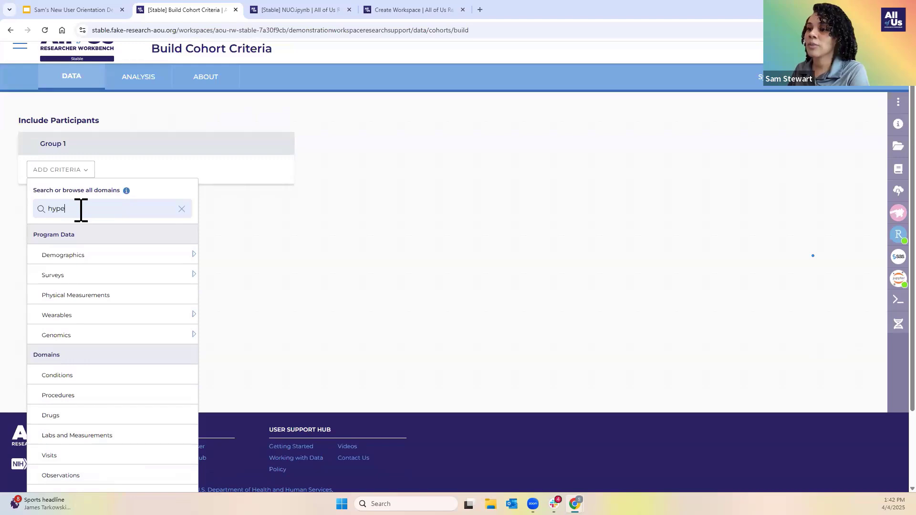
key(Return)
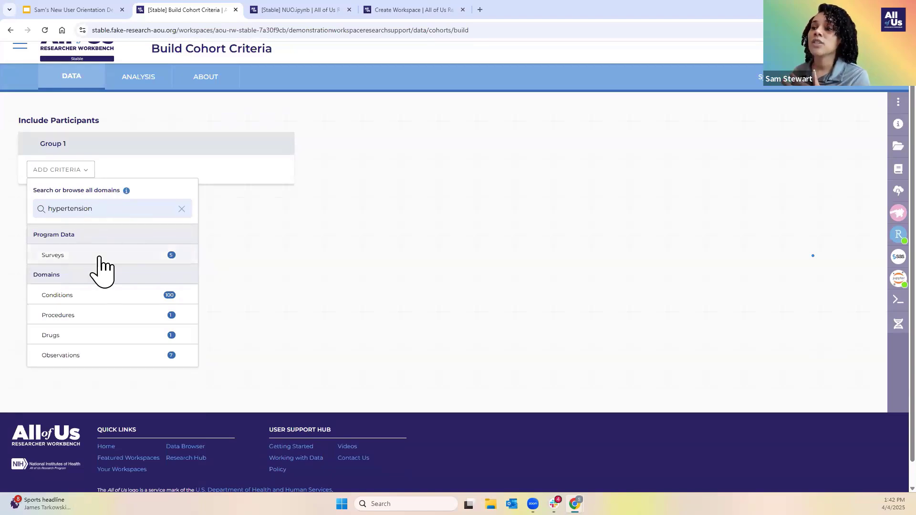
click(47, 298)
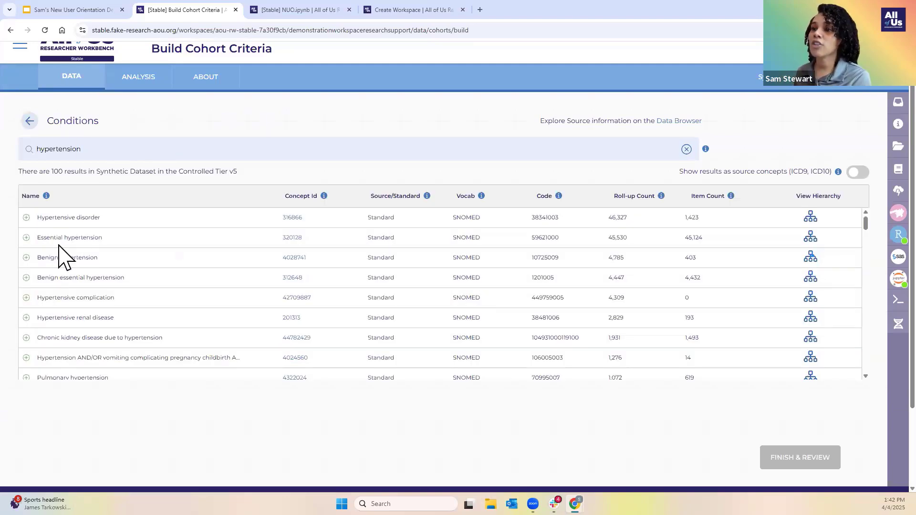
click(26, 217)
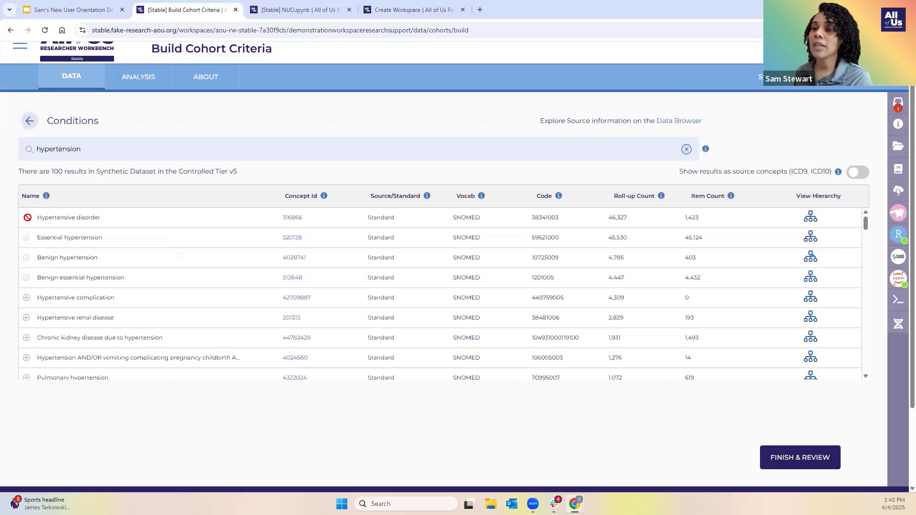
Step: Examine the concept hierarchy beneath Hypertensive disorder and return to the list of conditions
triple_click(65, 218)
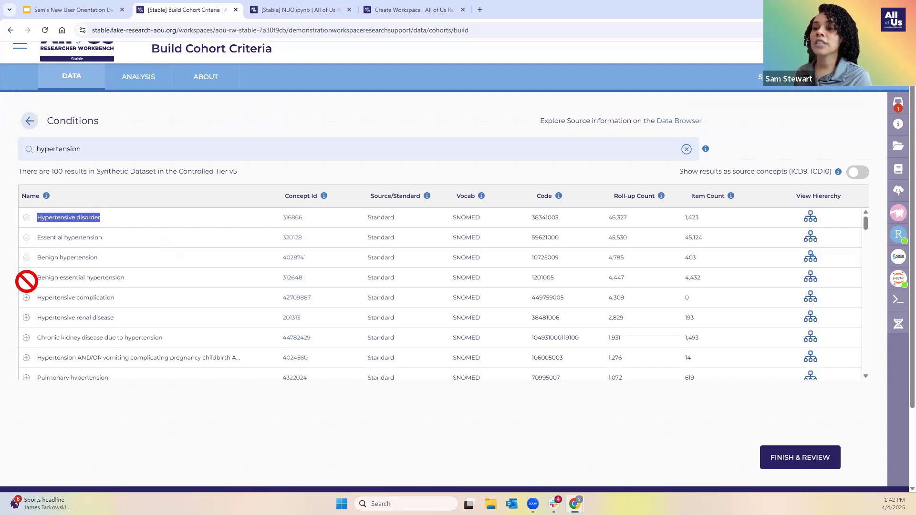
click(810, 217)
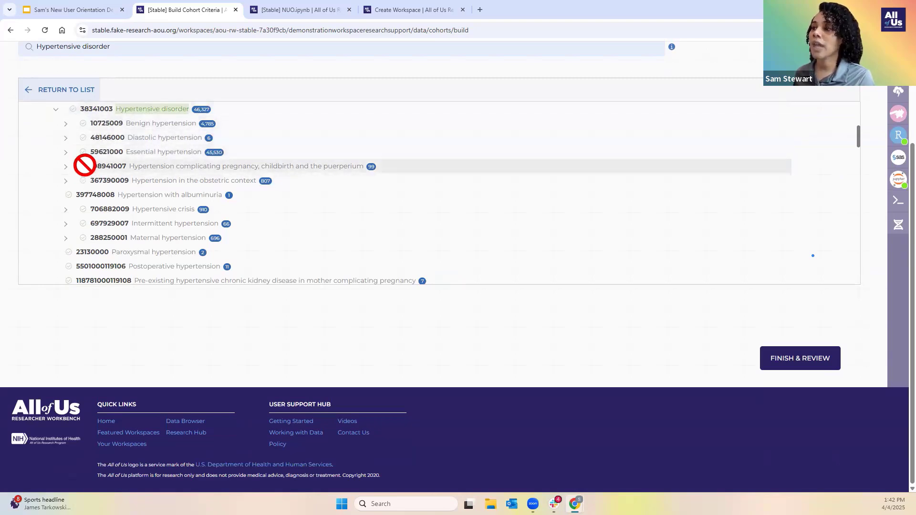
click(30, 90)
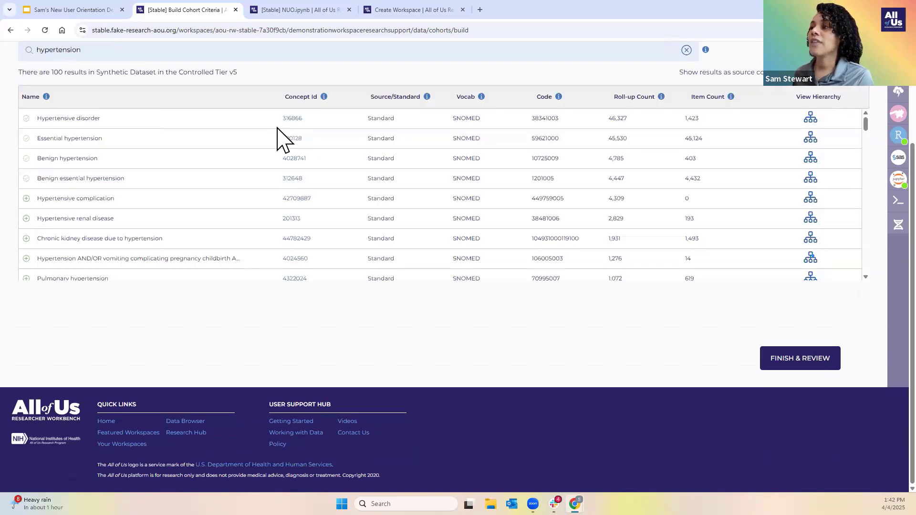
scroll(84, 181, up, 3)
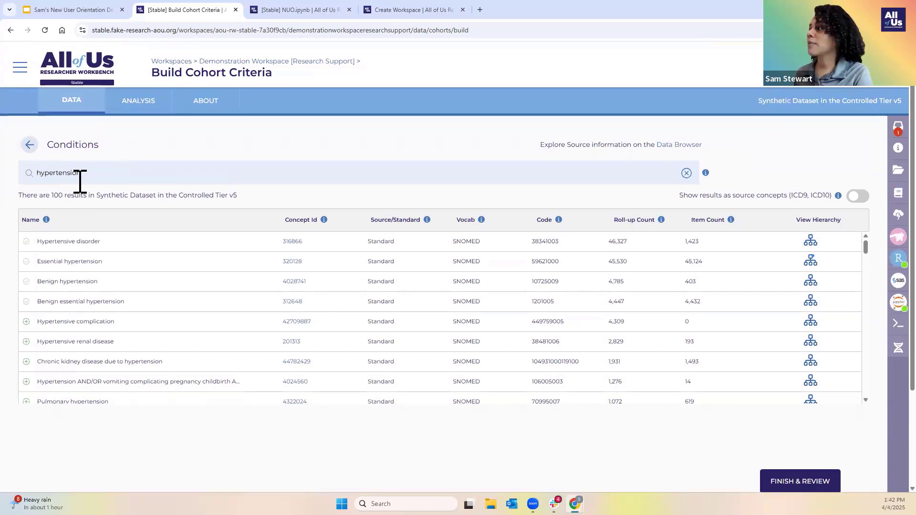
Step: Review the selected criteria and save Hypertensive disorder to the first inclusion group
click(897, 127)
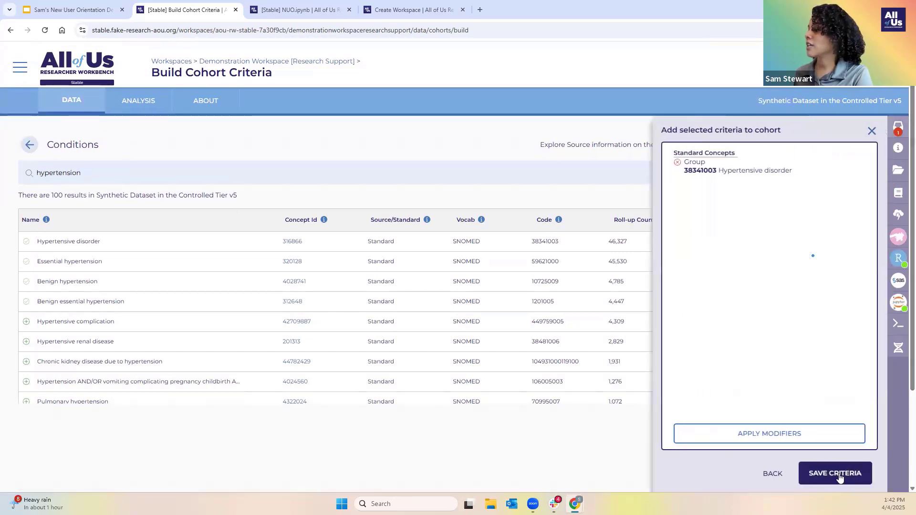
click(832, 474)
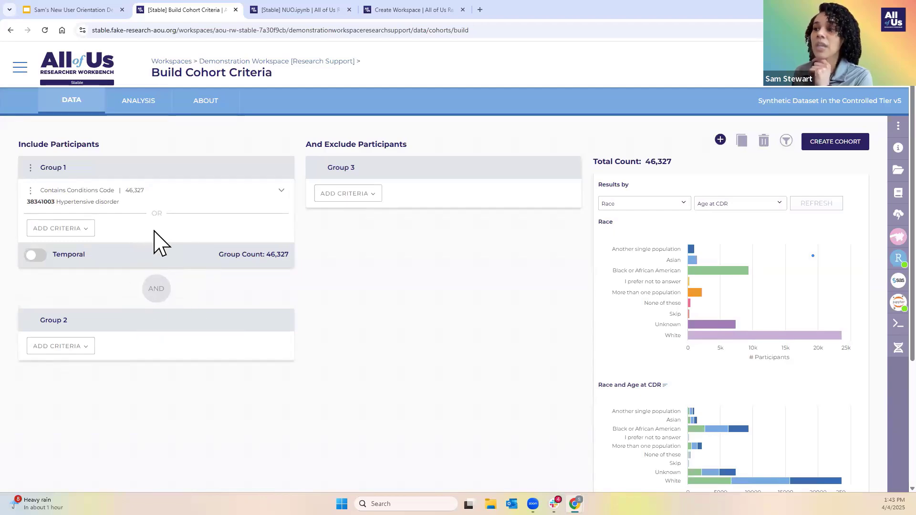
click(81, 229)
click(111, 228)
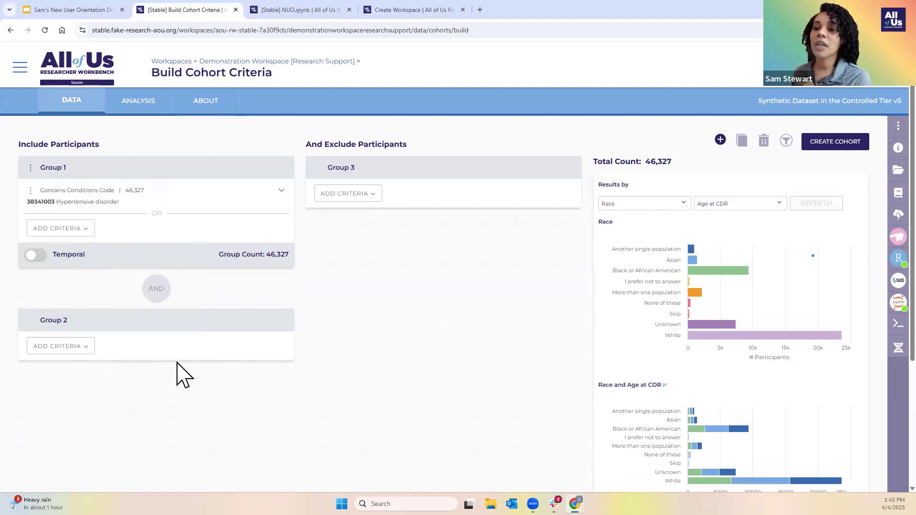
Step: Select the Age criterion for the second inclusion group, set the maximum current age to 45 and add the selection
click(85, 350)
mouse_move(146, 431)
click(220, 408)
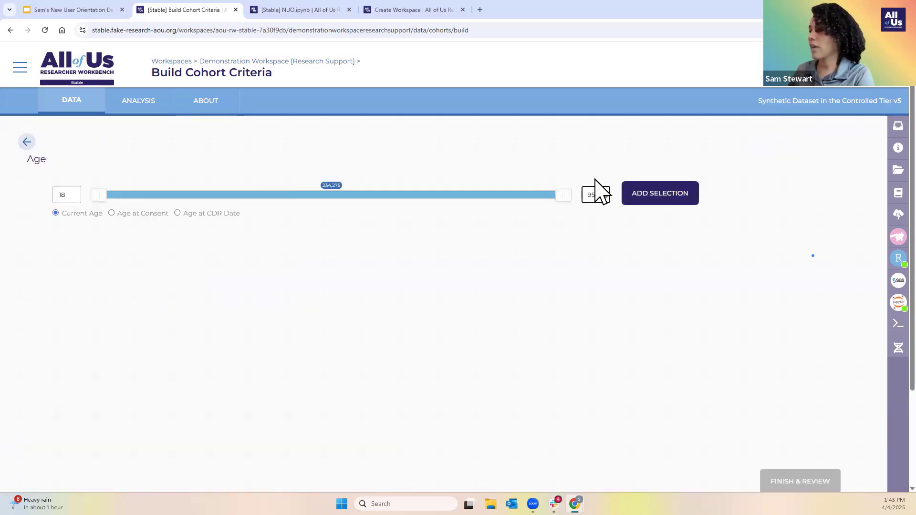
click(598, 191)
key(BackSpace)
text(45)
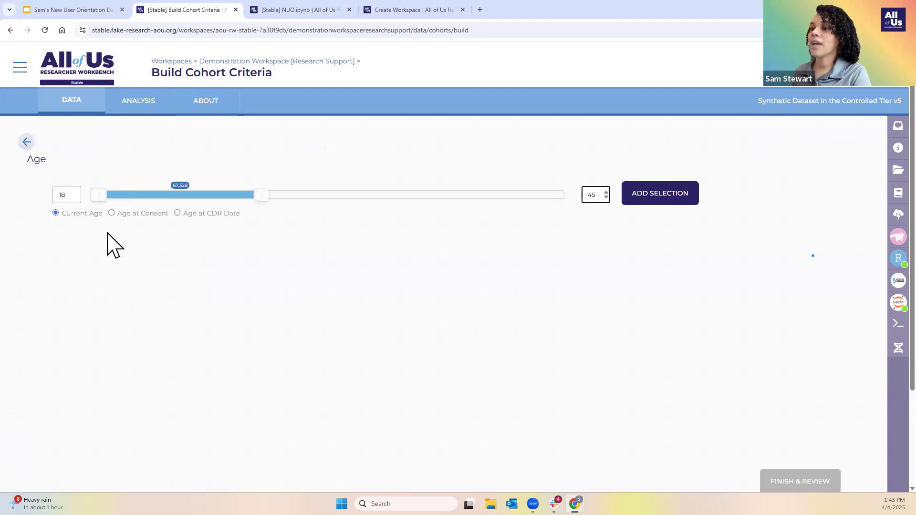
click(664, 195)
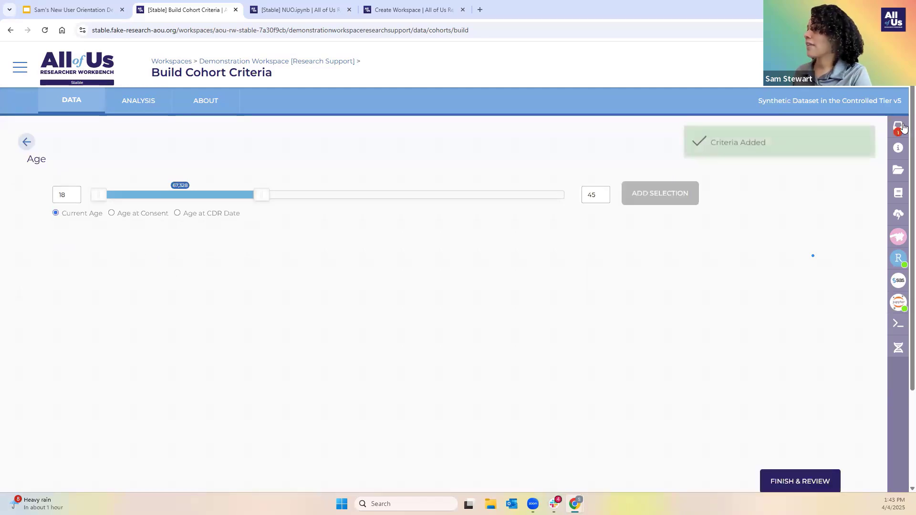
Step: Finish reviewing the age selection and save it as the criterion of the second inclusion group
scroll(771, 420, down, 1)
click(810, 425)
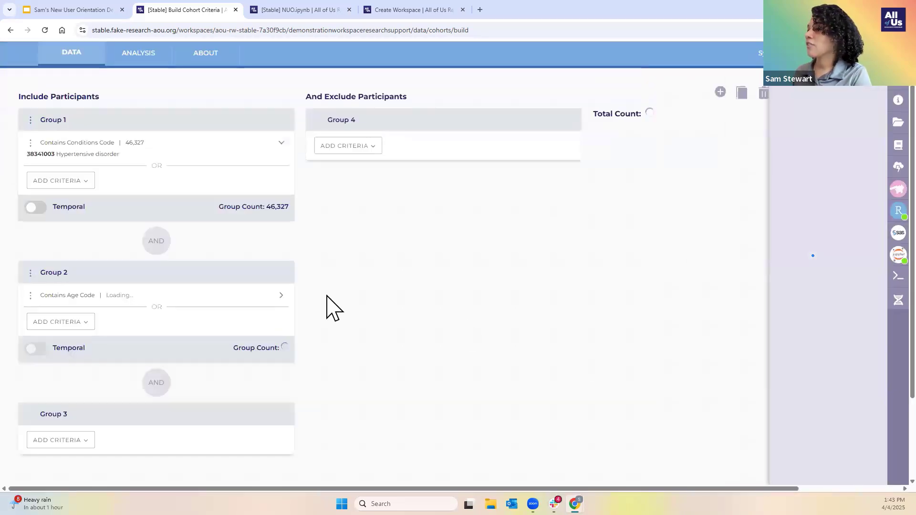
scroll(270, 348, up, 1)
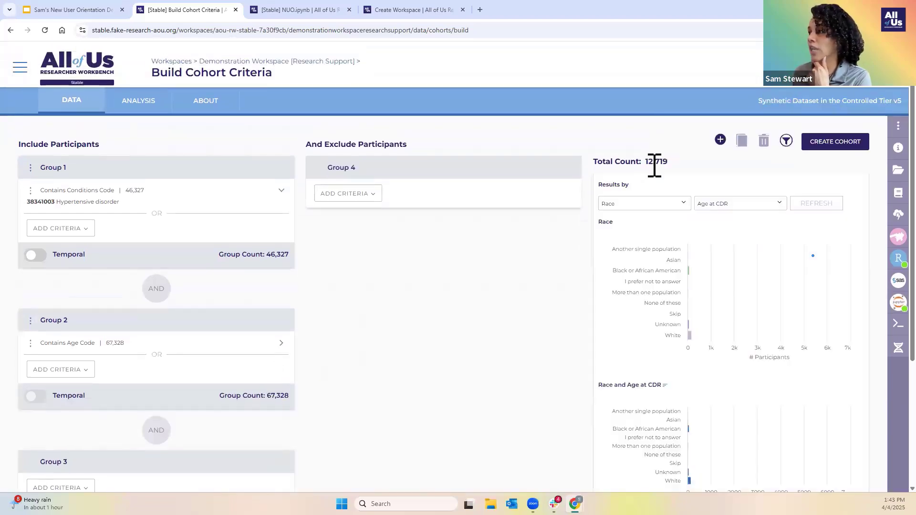
Step: Examine the cohort's total count, the age range details in Group 2 and the demographic categories available for the results chart
drag(647, 161, 675, 165)
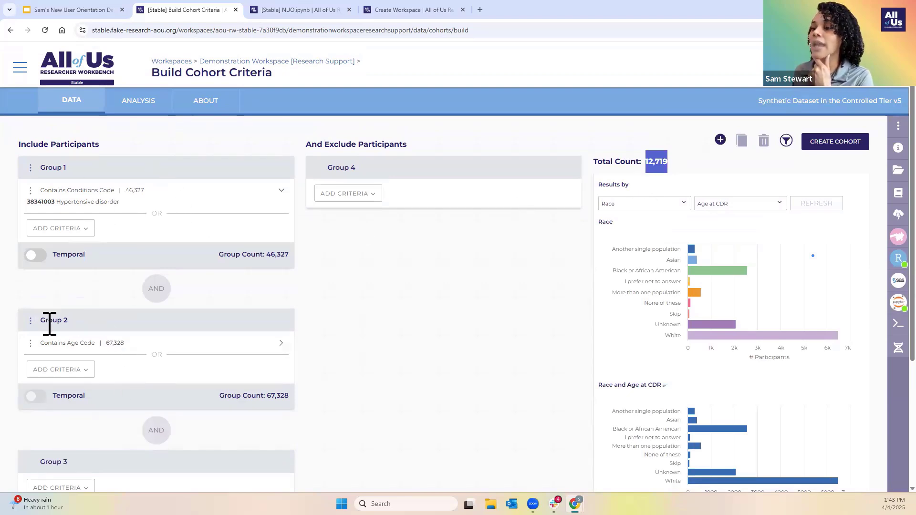
click(283, 344)
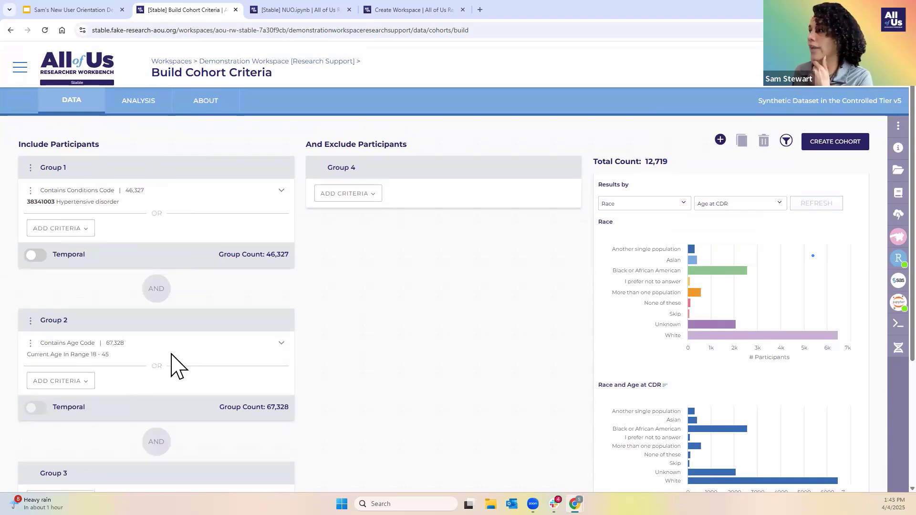
scroll(758, 310, down, 1)
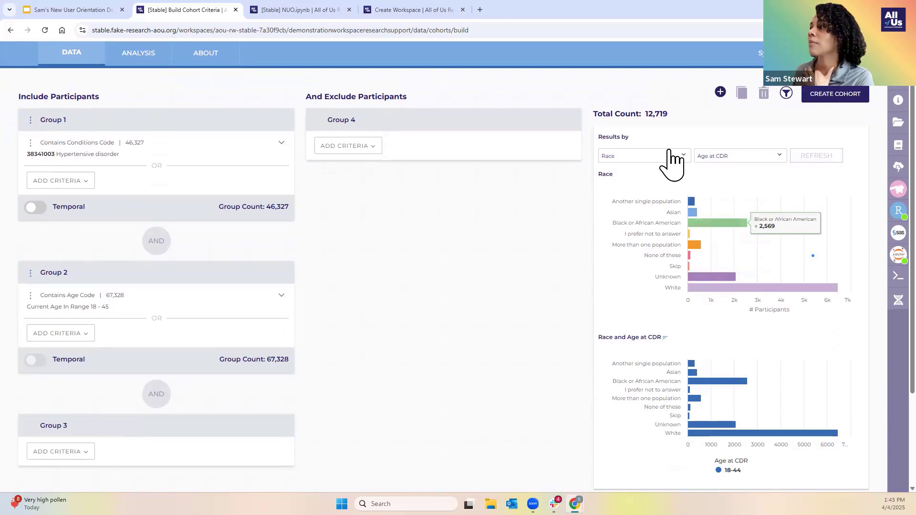
click(634, 162)
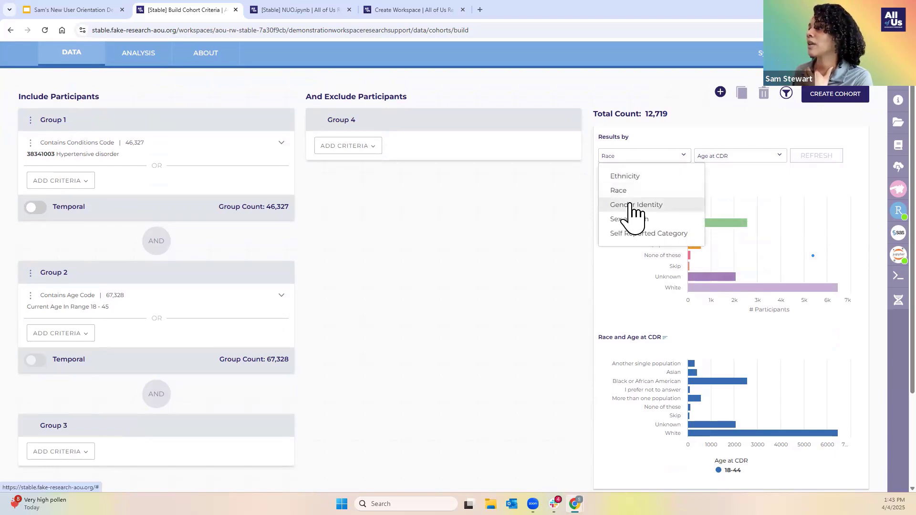
click(637, 155)
scroll(713, 164, up, 1)
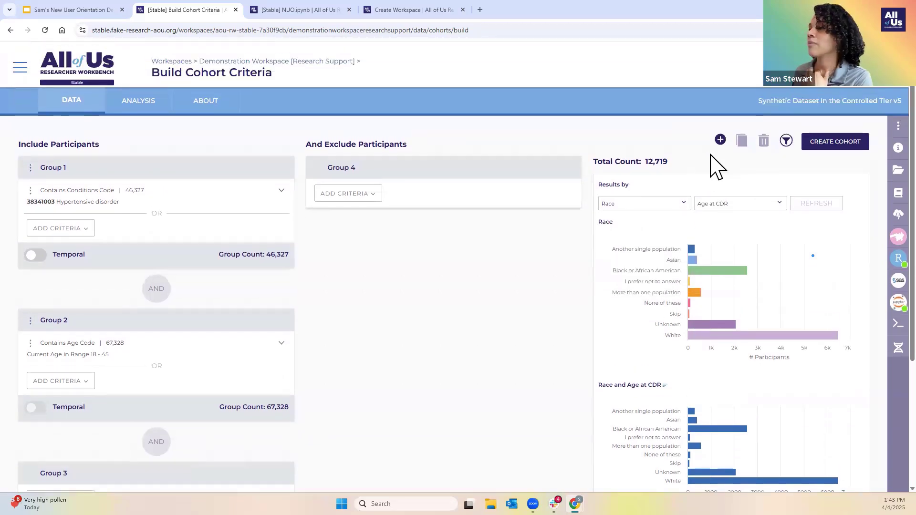
Step: View the name and description fields for saving the cohort, and cancel without saving
click(863, 143)
click(444, 221)
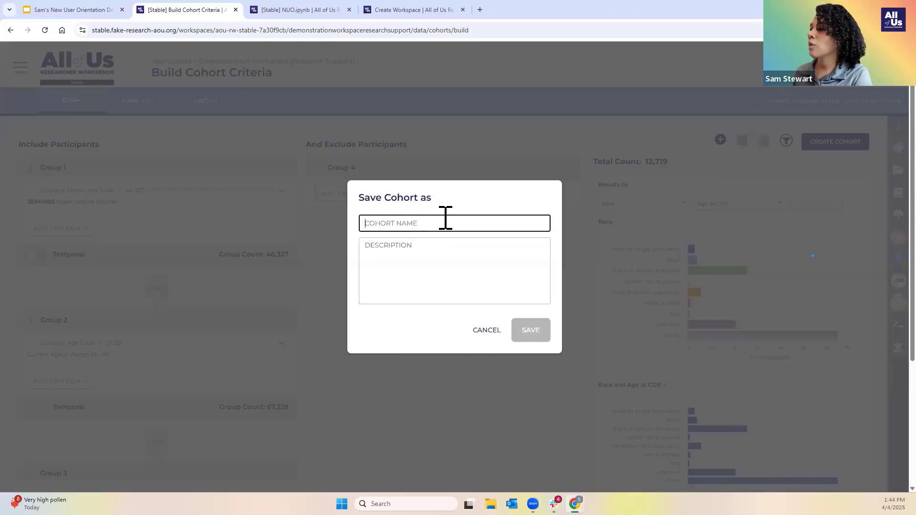
click(490, 334)
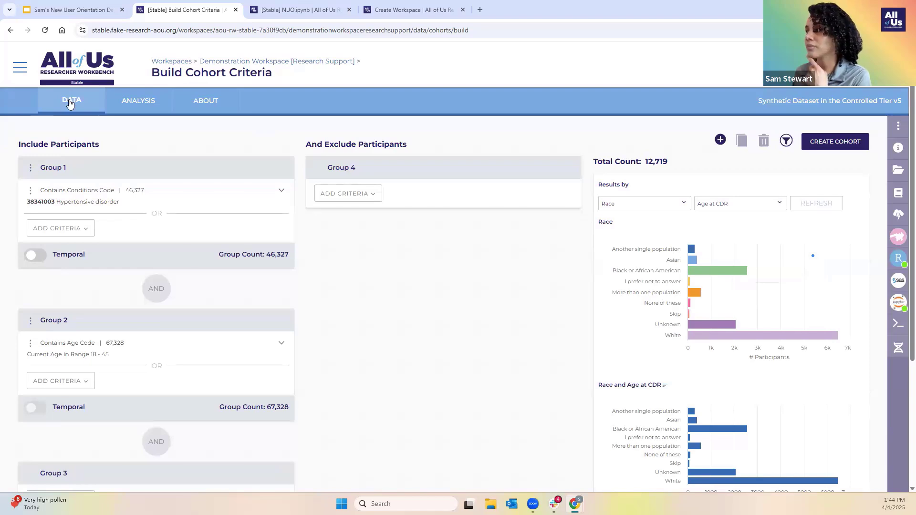
Step: Leave the cohort builder without saving and start a new dataset from the workspace's data page
click(69, 103)
click(534, 311)
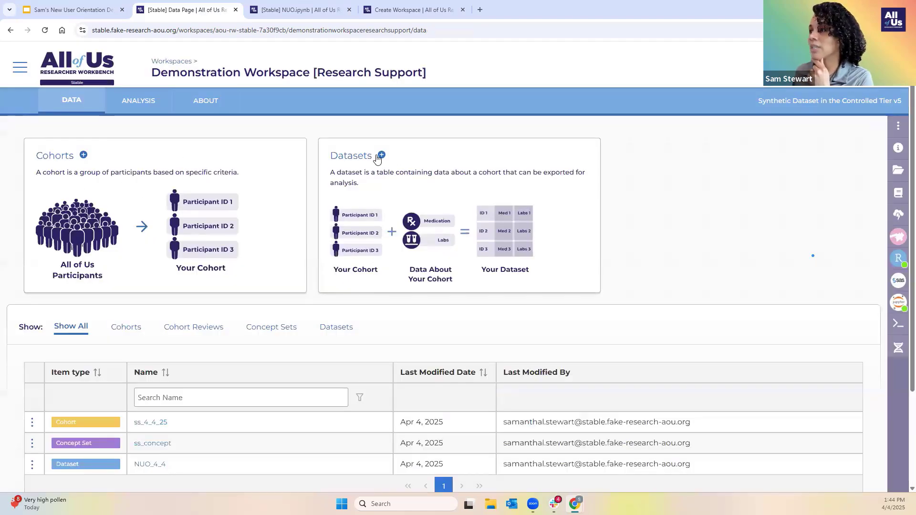
click(380, 156)
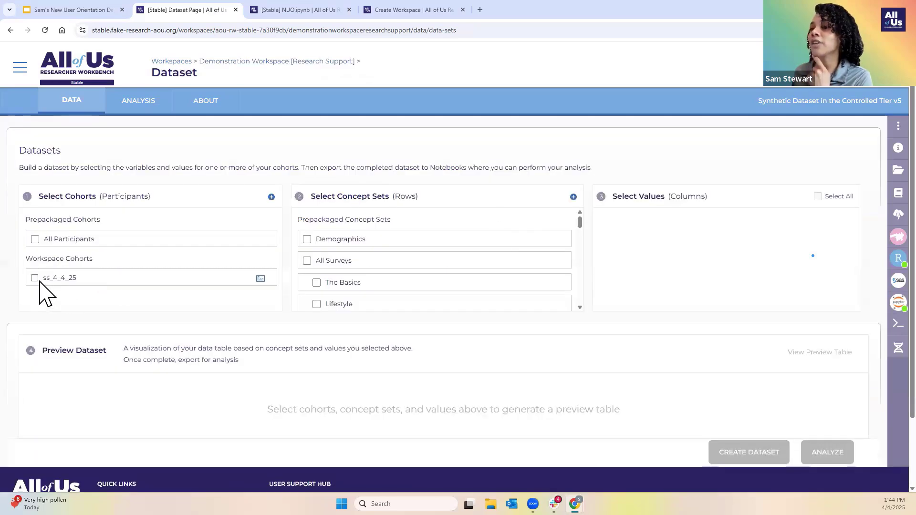
Step: Select the workspace cohort ss_4_4_25 and the prepackaged Demographics concept set for the dataset
drag(44, 280, 96, 280)
click(34, 277)
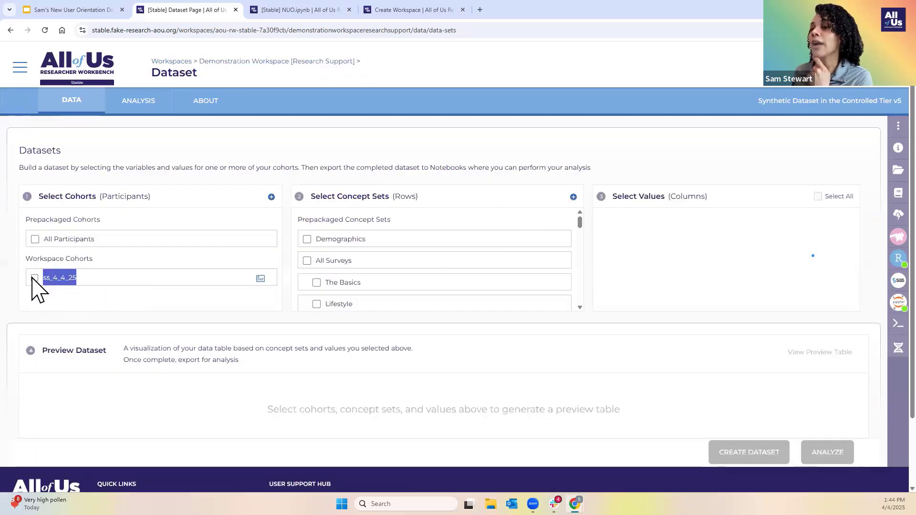
click(75, 285)
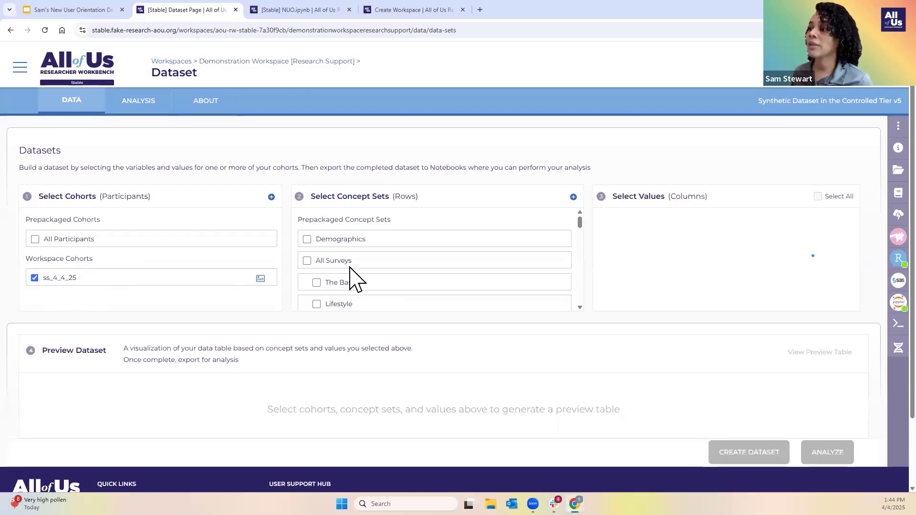
drag(302, 224, 399, 222)
click(307, 239)
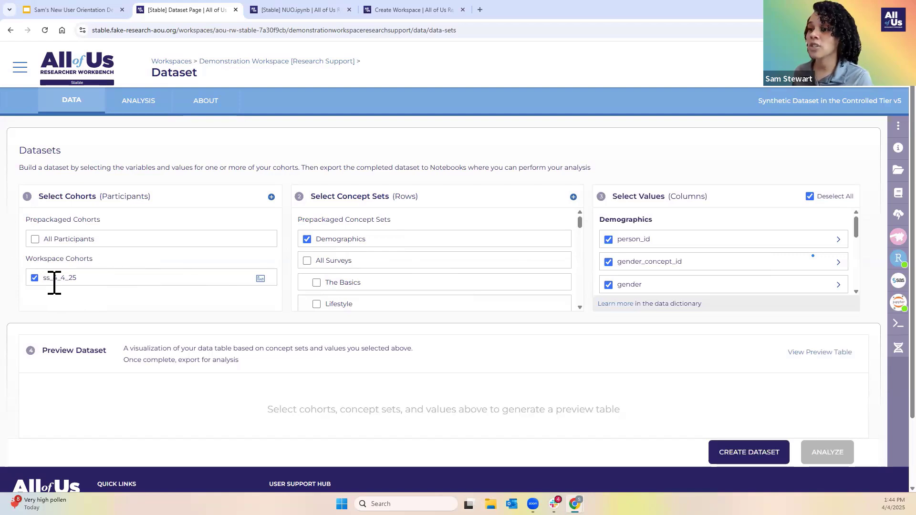
Step: Start a new concept set, search the concepts for hypertension and add Hypertensive disorder from the Conditions domain
click(573, 197)
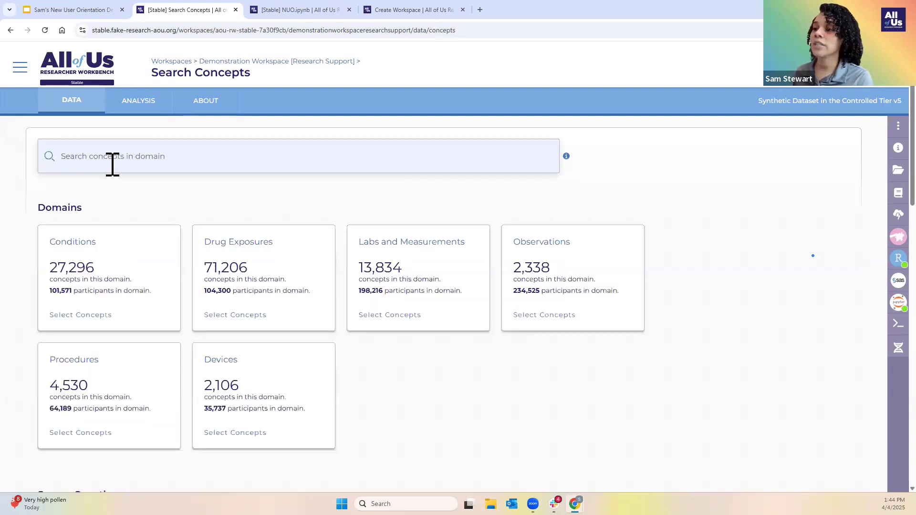
scroll(480, 241, down, 1)
scroll(389, 210, up, 1)
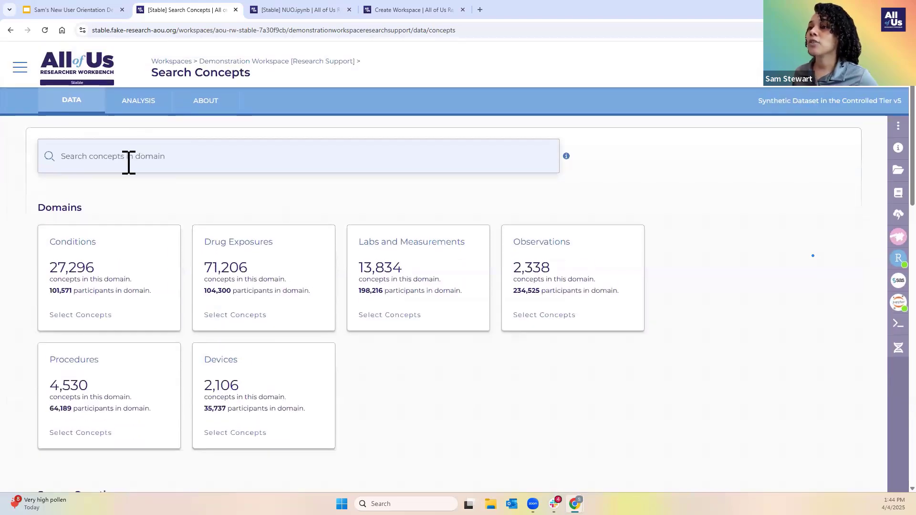
click(128, 163)
text(hyperte)
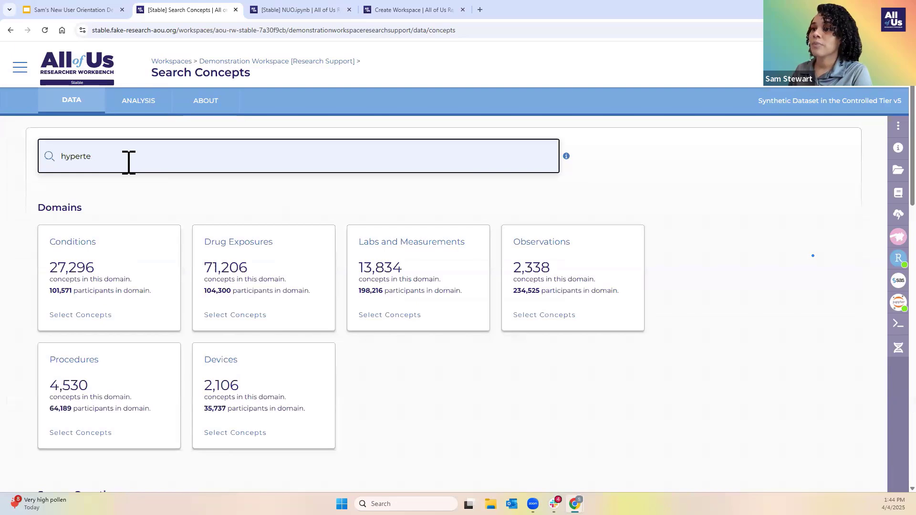
text(nsion)
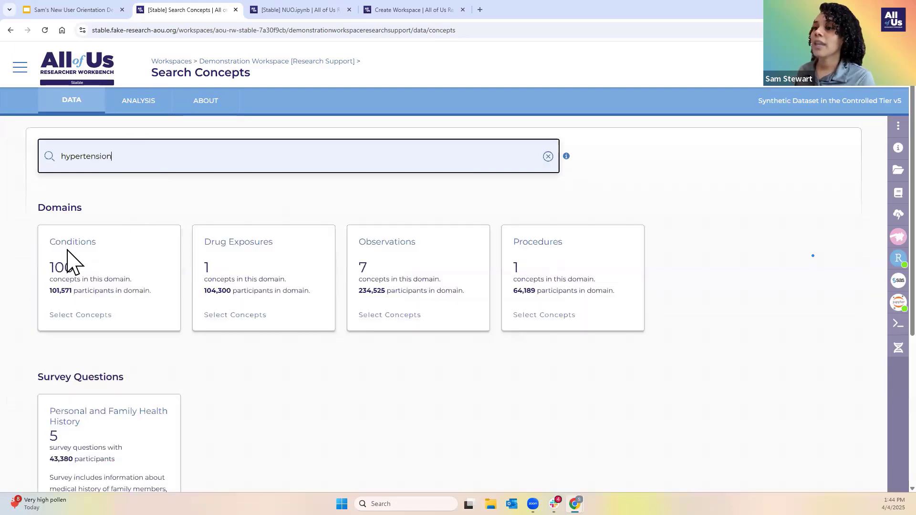
click(69, 262)
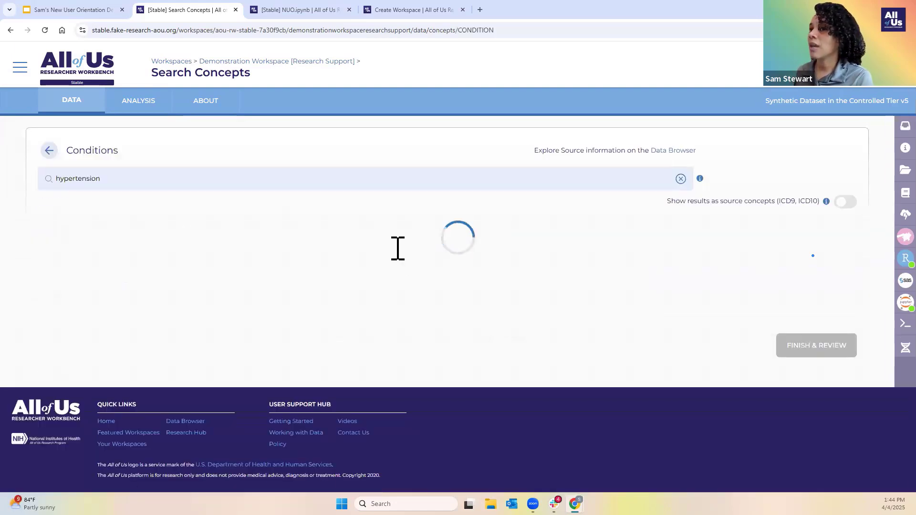
click(45, 246)
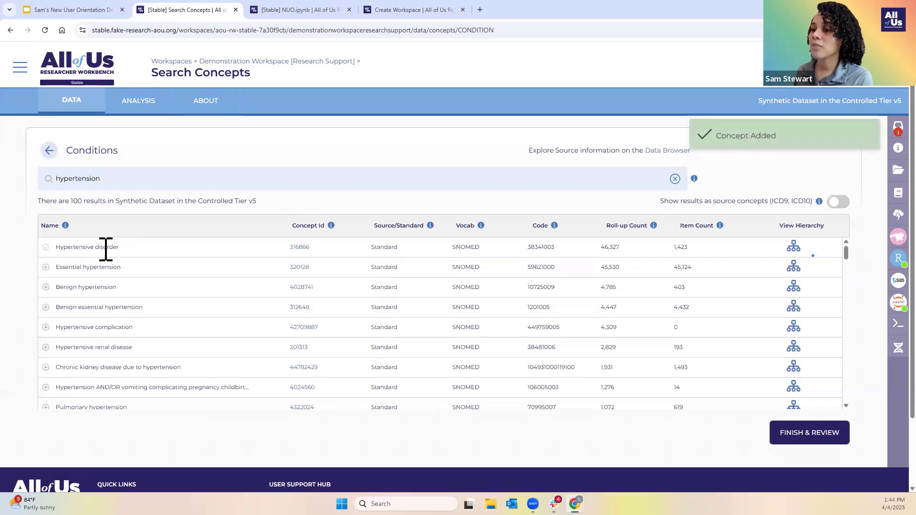
Step: Review the selected concept and save it to a new Conditions concept set named htn
click(812, 437)
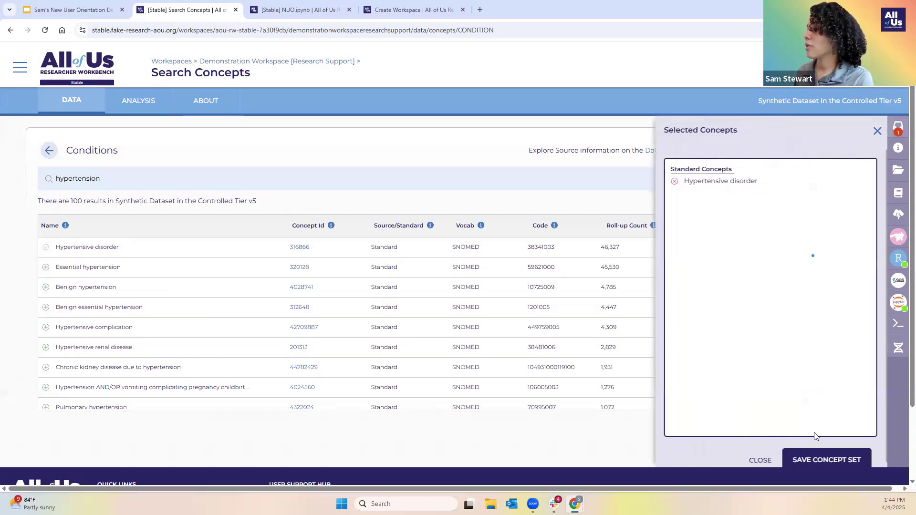
click(823, 462)
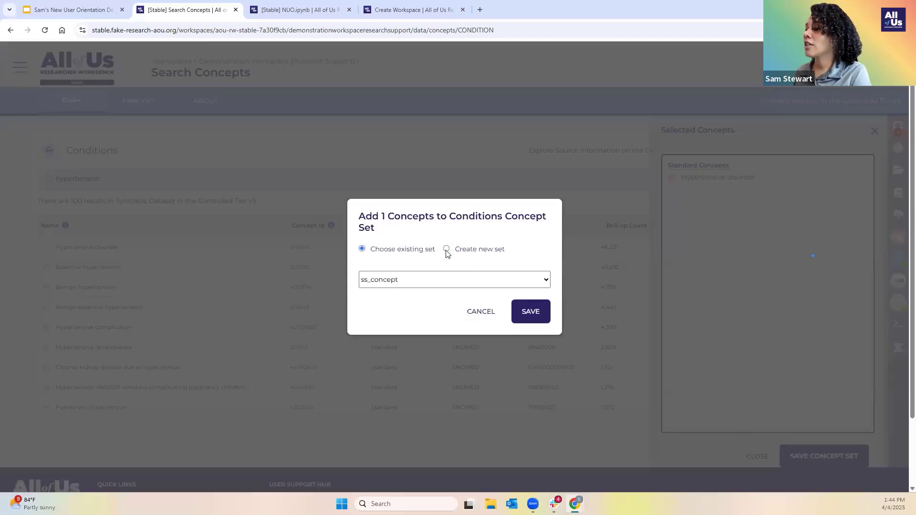
click(446, 250)
click(396, 239)
text(htn)
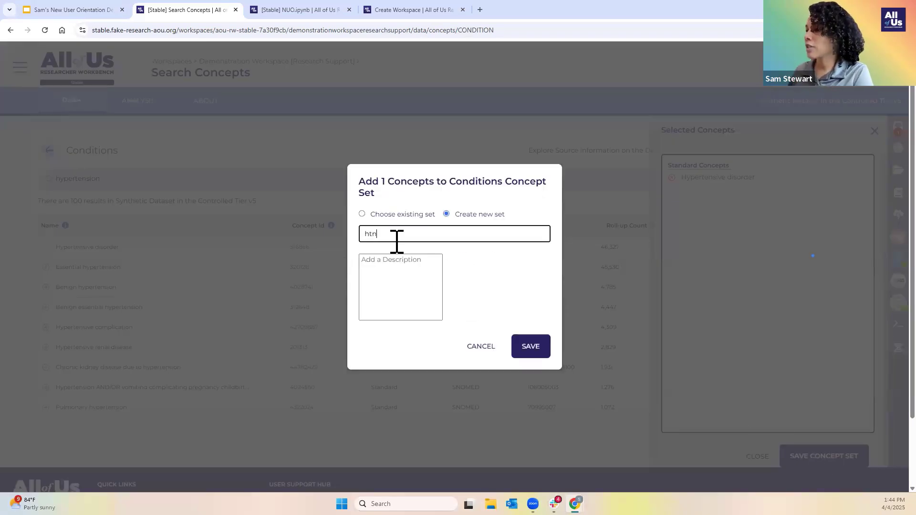
click(524, 353)
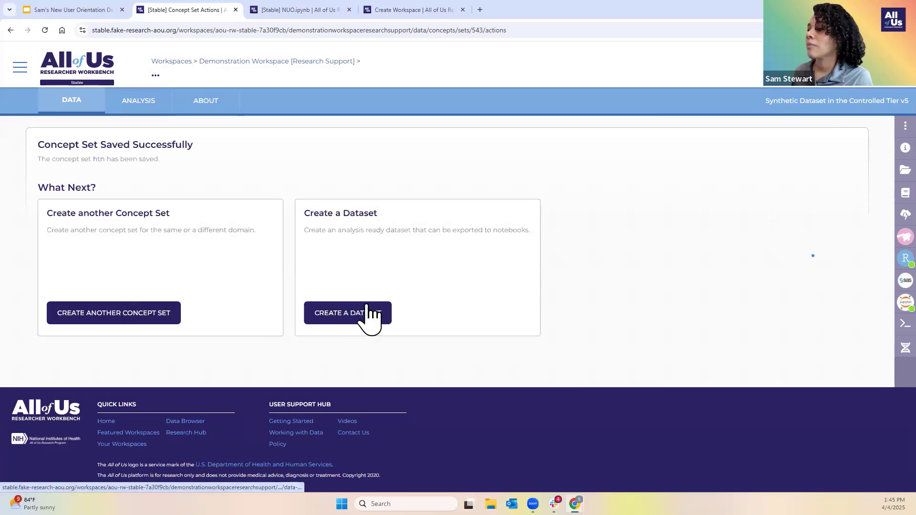
Step: Start a dataset with the ss_4_4_25 cohort and include the Demographics and htn concept sets
click(350, 321)
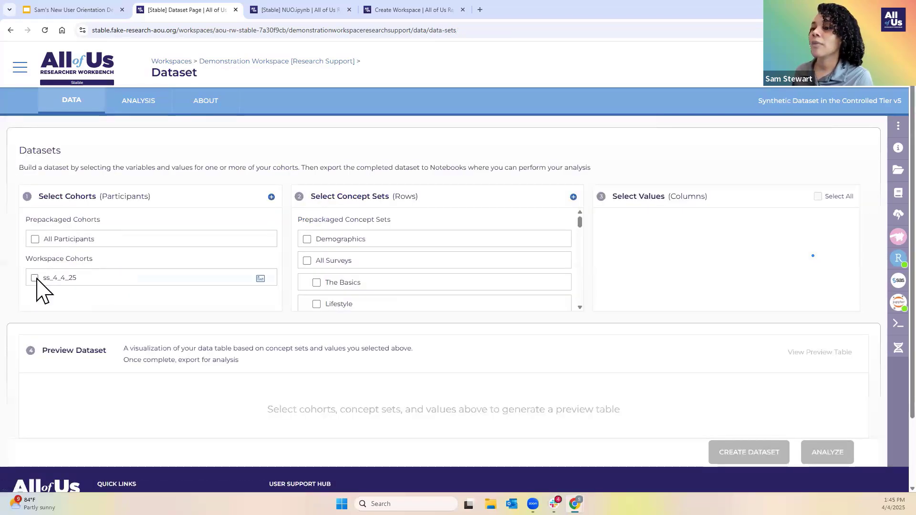
click(35, 278)
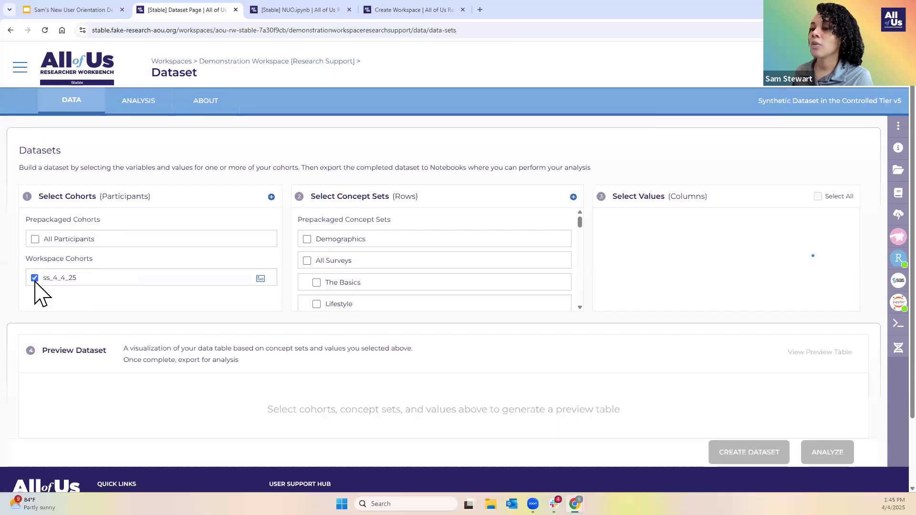
click(306, 239)
scroll(470, 274, down, 4)
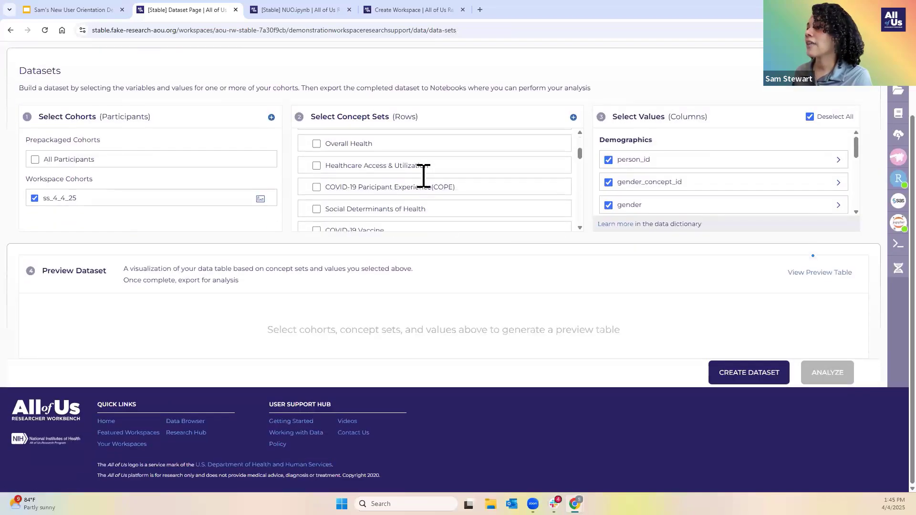
scroll(423, 176, down, 6)
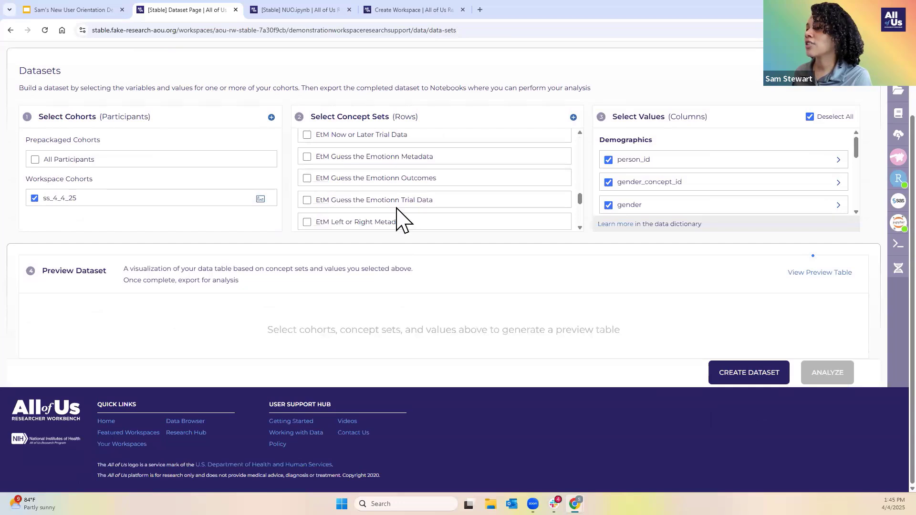
scroll(399, 214, down, 5)
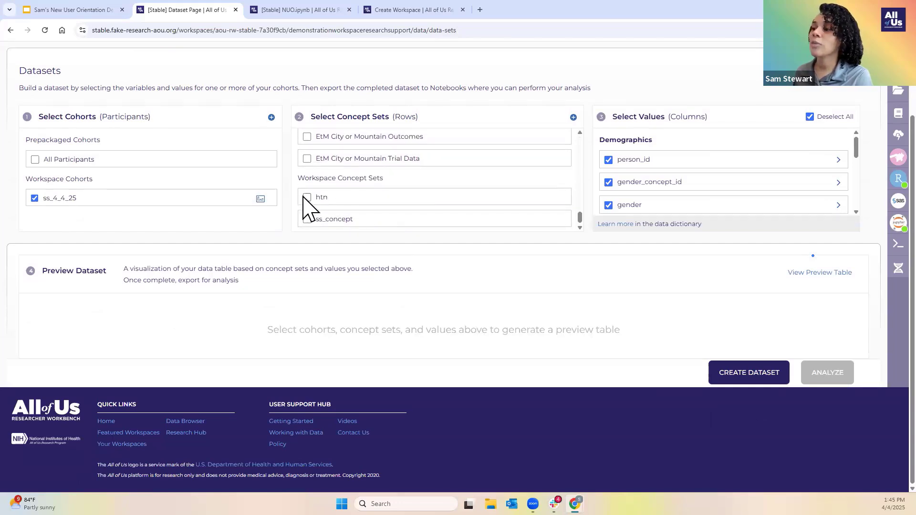
click(305, 198)
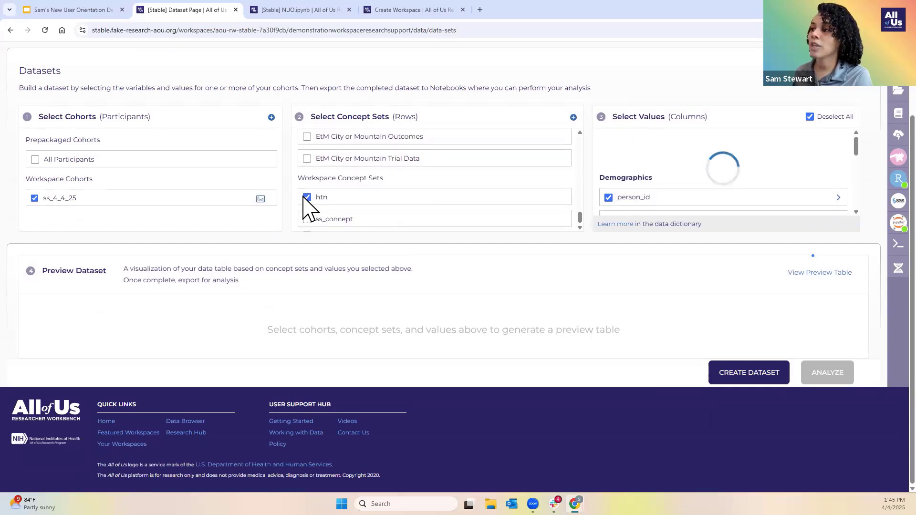
Step: Generate the dataset preview and compare its Demographics and Conditions tables
click(797, 276)
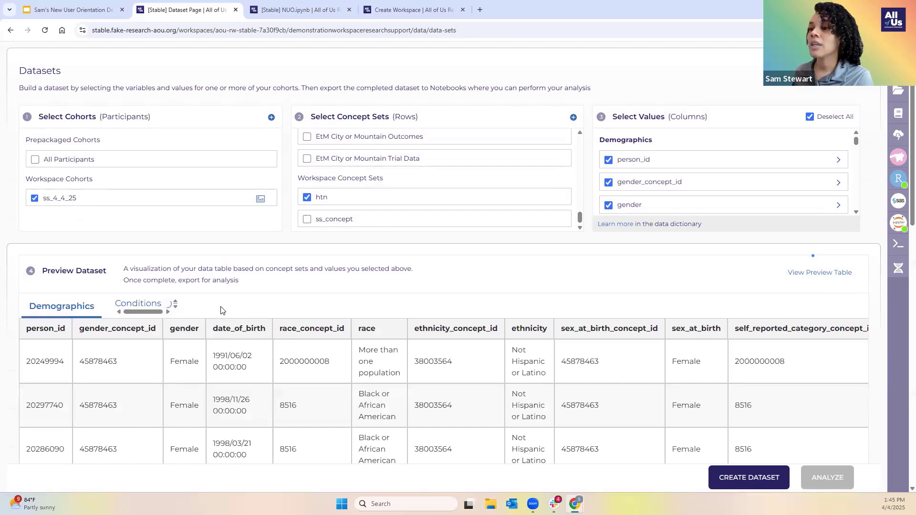
scroll(318, 305, down, 1)
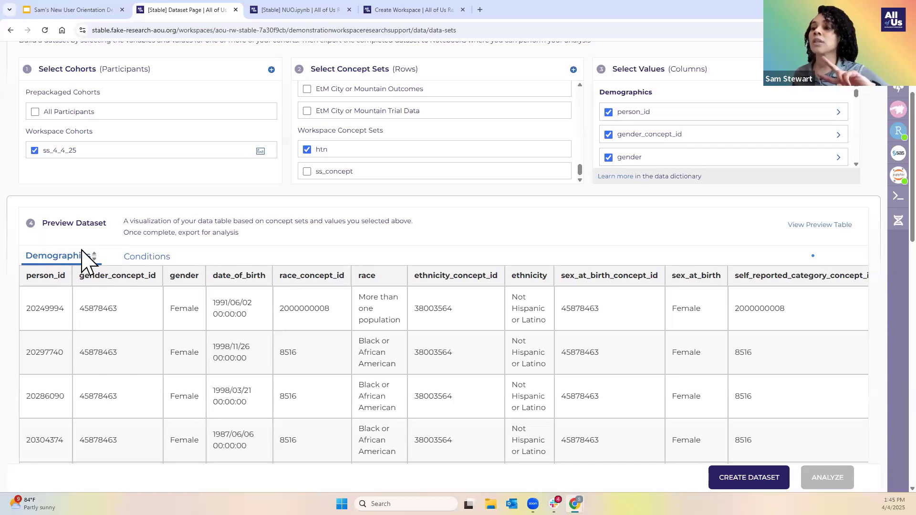
click(146, 256)
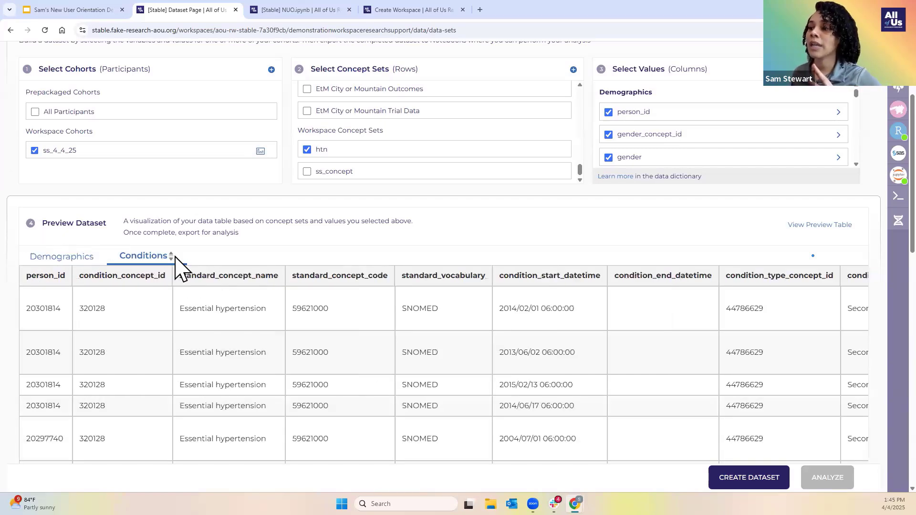
click(50, 262)
click(125, 258)
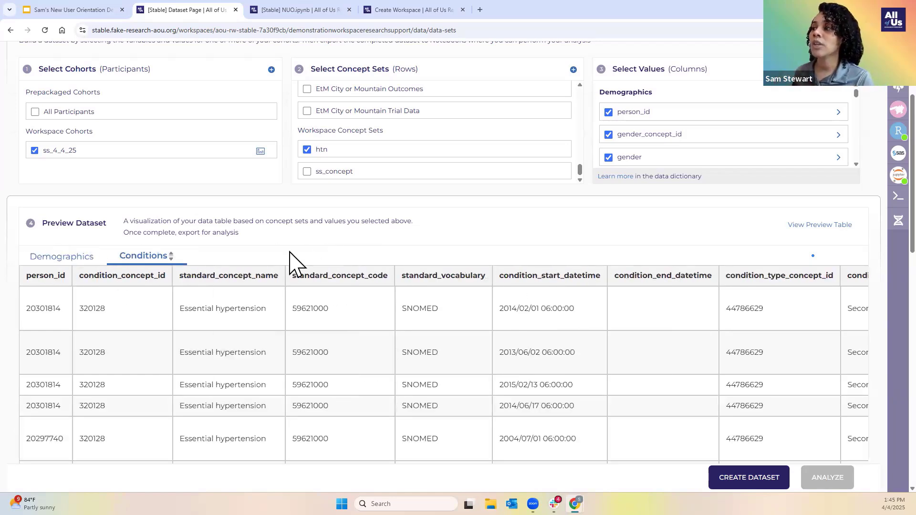
scroll(290, 253, up, 1)
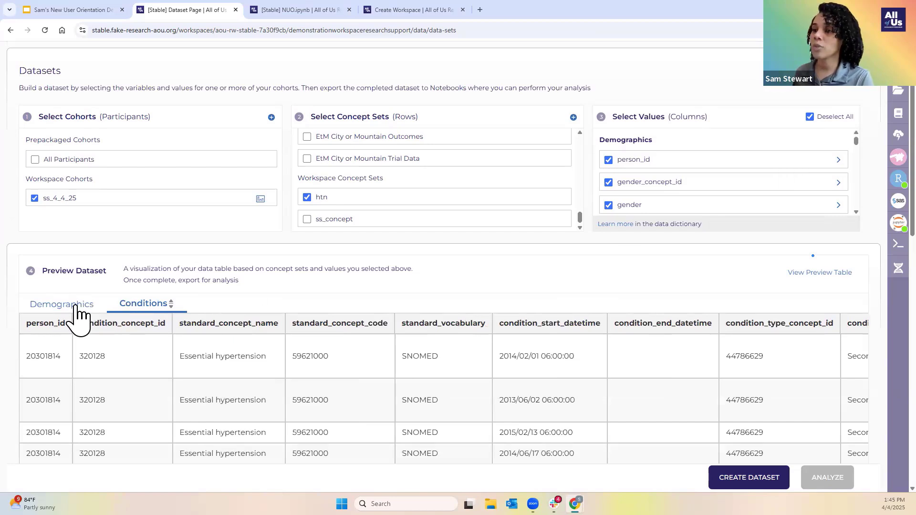
Step: Exclude gender_concept_id and race_concept_id from the dataset's Demographics values
scroll(368, 288, down, 2)
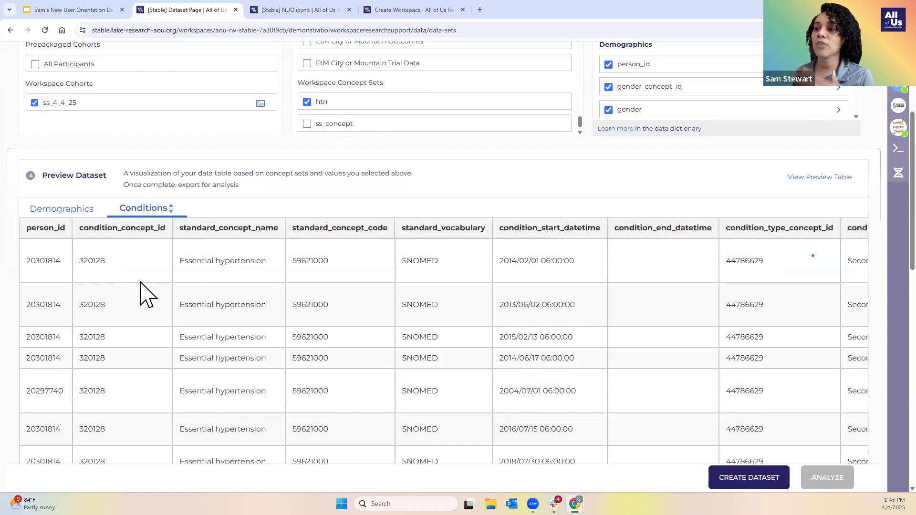
scroll(346, 301, up, 2)
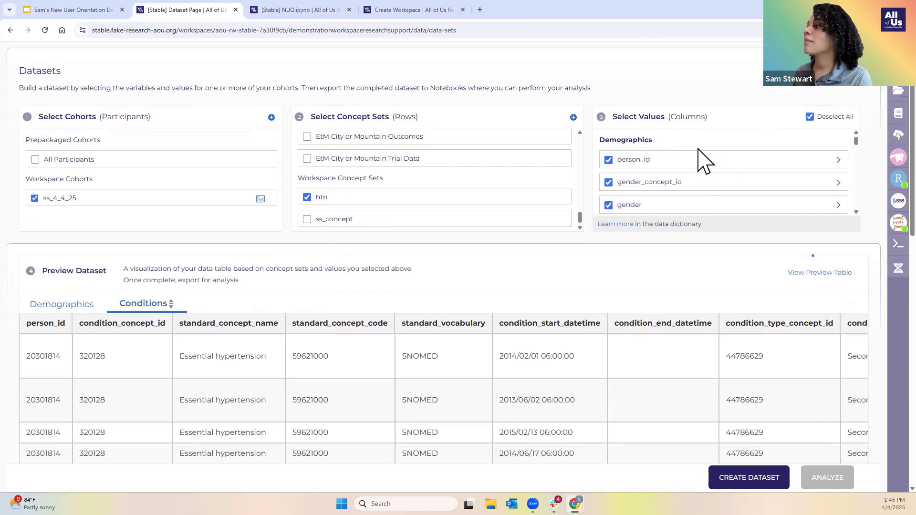
scroll(668, 153, down, 1)
scroll(658, 145, up, 1)
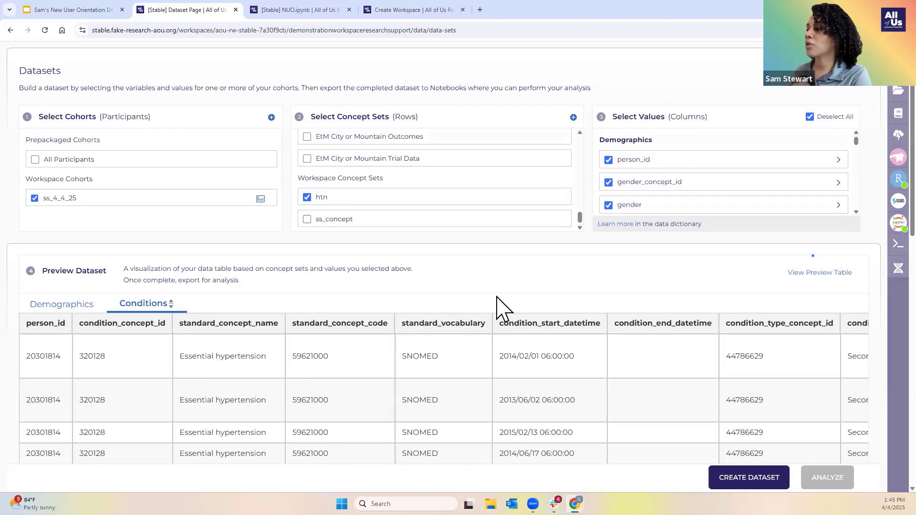
click(609, 183)
scroll(703, 187, down, 4)
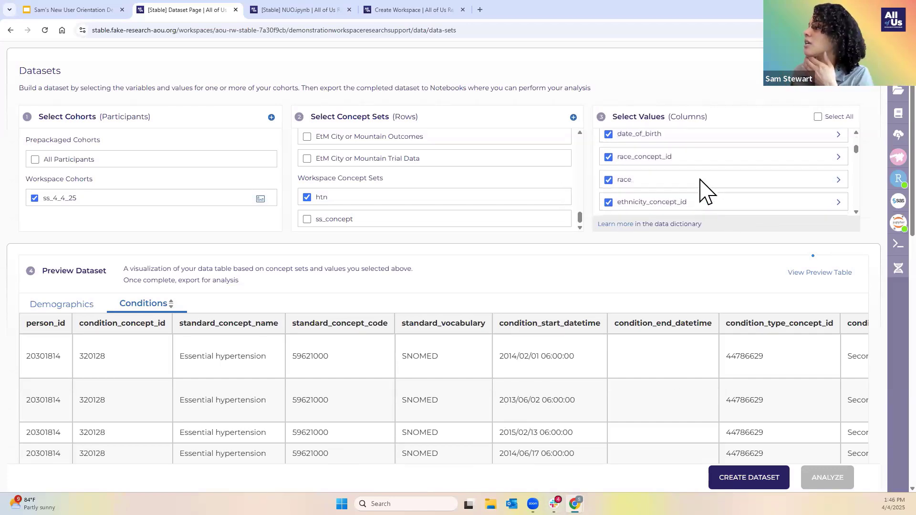
scroll(619, 169, up, 1)
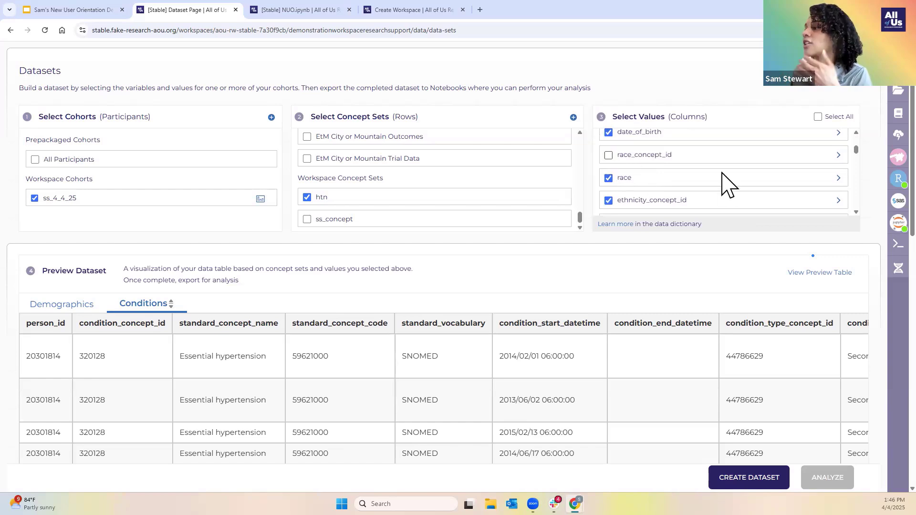
Step: Exclude source_concept_name, source_concept_code, source_vocabulary and the three condition_status values from the Conditions columns, and regenerate the dataset preview
scroll(715, 181, down, 3)
scroll(700, 174, down, 8)
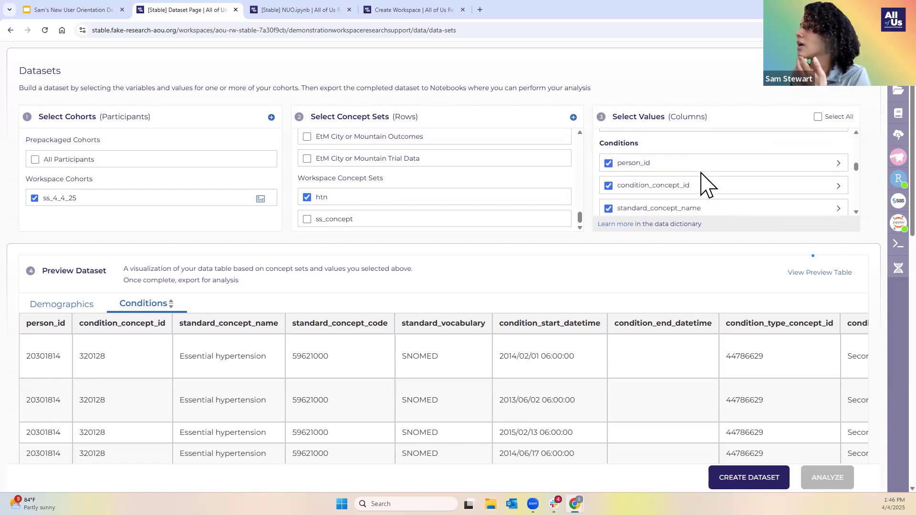
scroll(619, 197, down, 2)
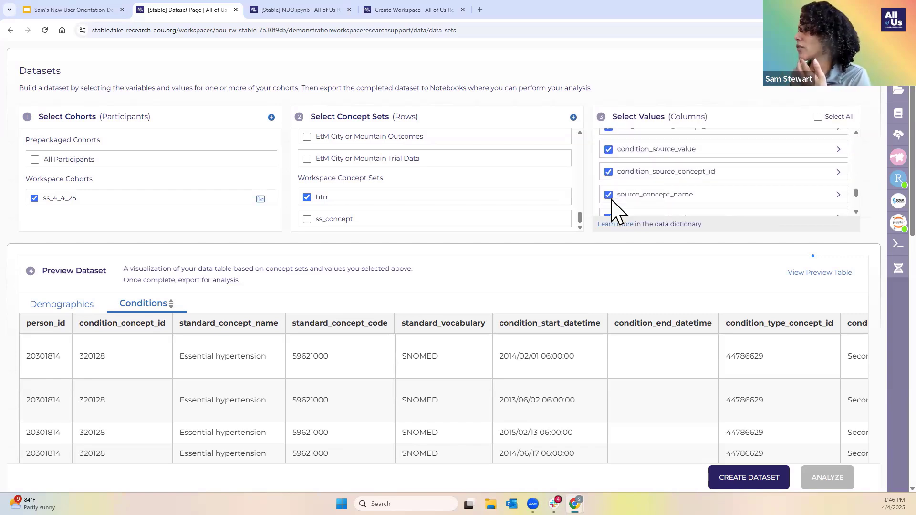
click(608, 194)
scroll(620, 198, down, 2)
click(608, 192)
click(608, 169)
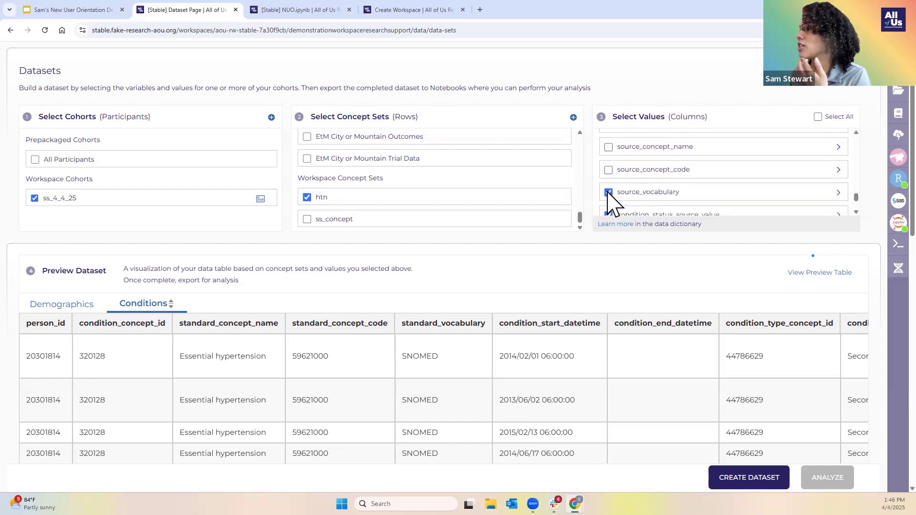
scroll(615, 203, down, 1)
scroll(612, 193, down, 1)
click(608, 167)
click(608, 190)
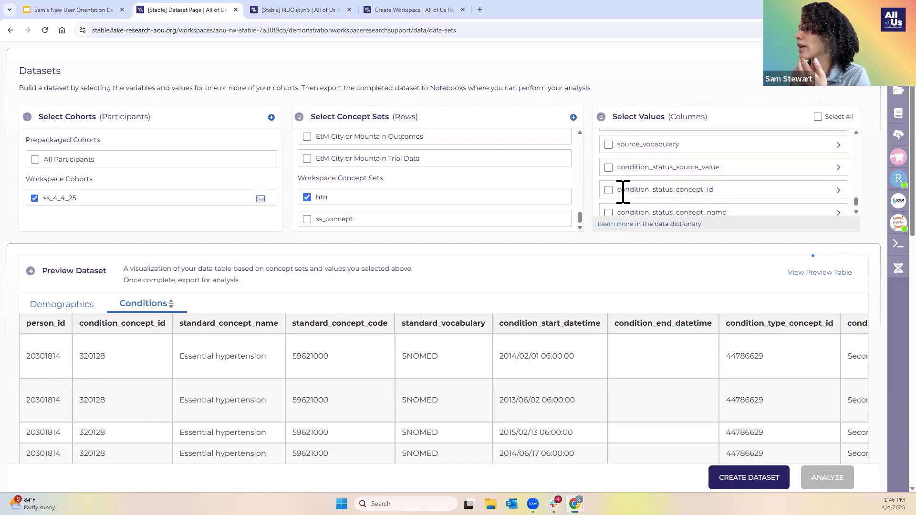
scroll(618, 196, down, 1)
click(825, 273)
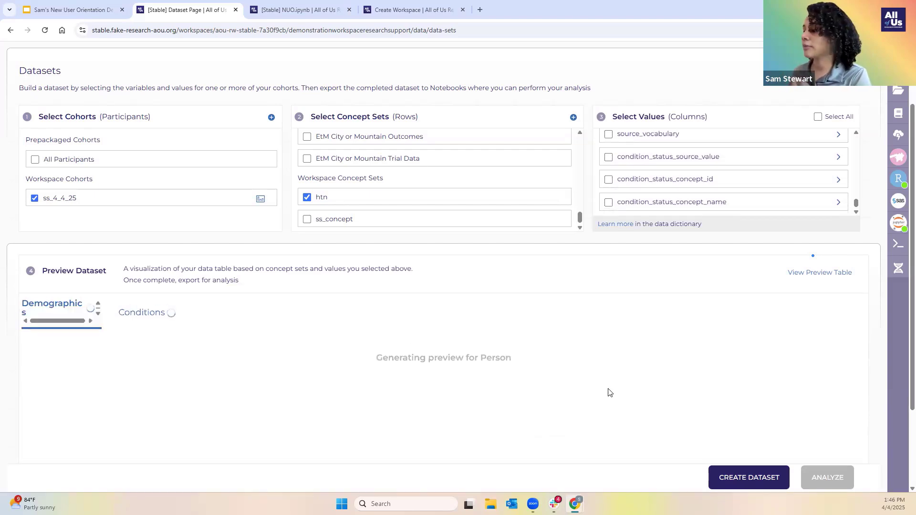
Step: Create the dataset from the current selections and save it as htn_4_4
scroll(589, 356, up, 1)
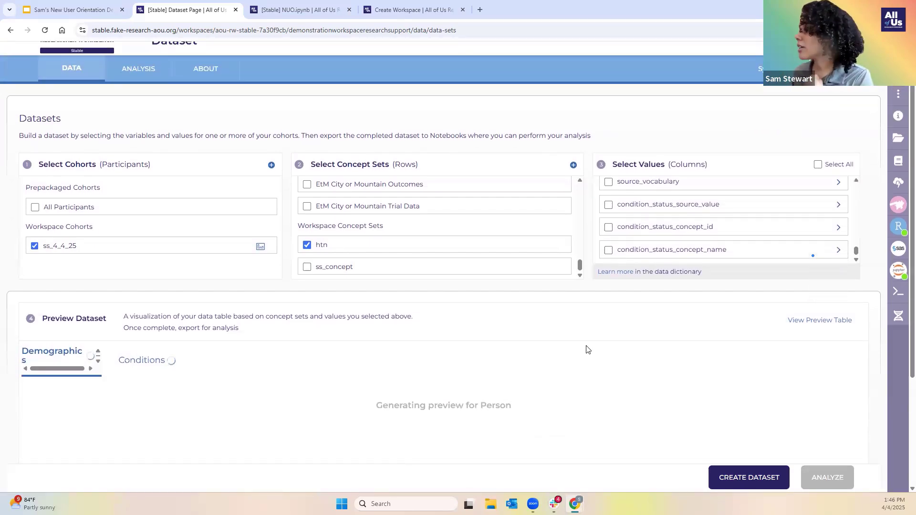
click(756, 476)
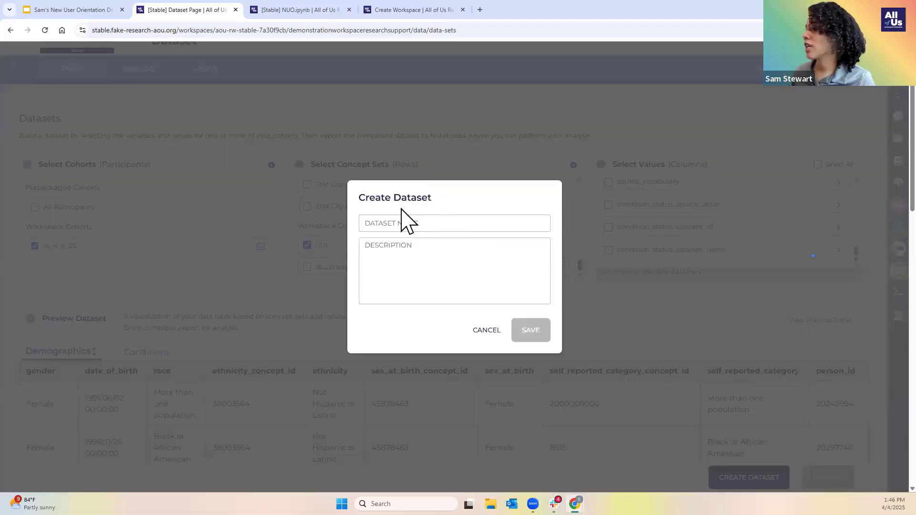
click(390, 228)
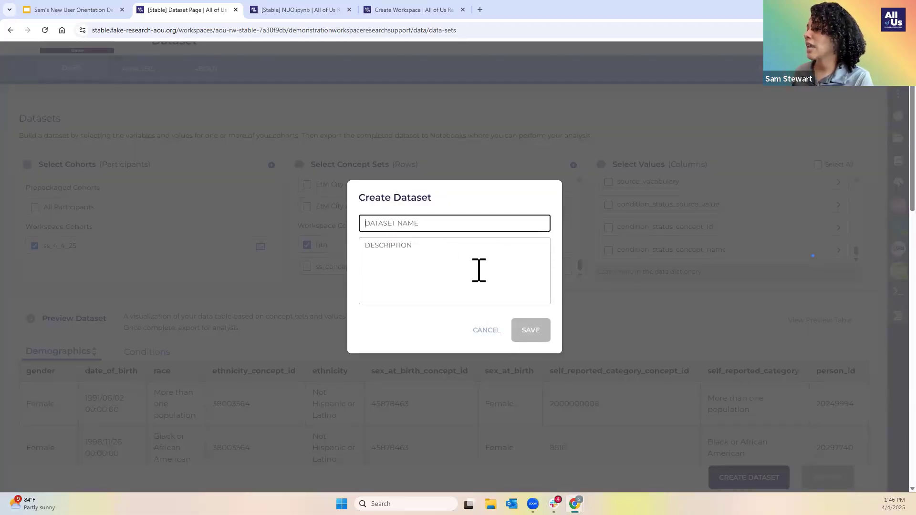
text(htn_4_4)
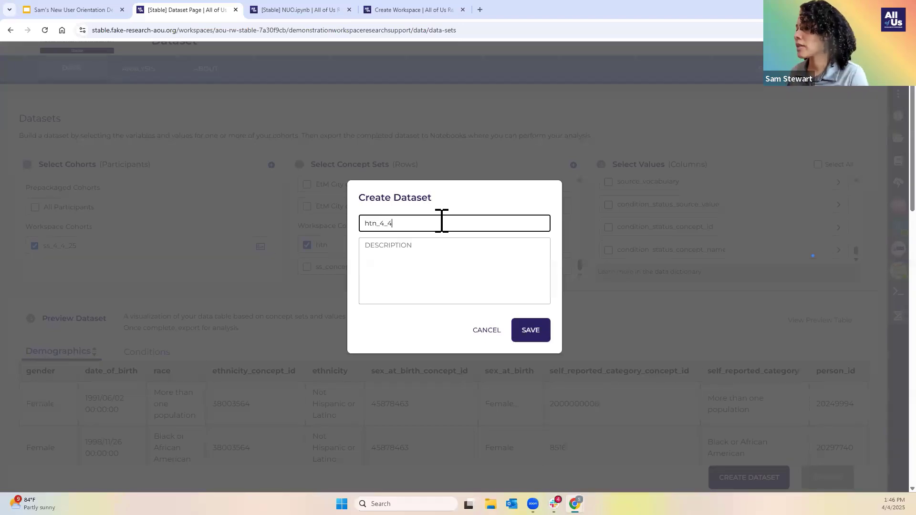
click(529, 334)
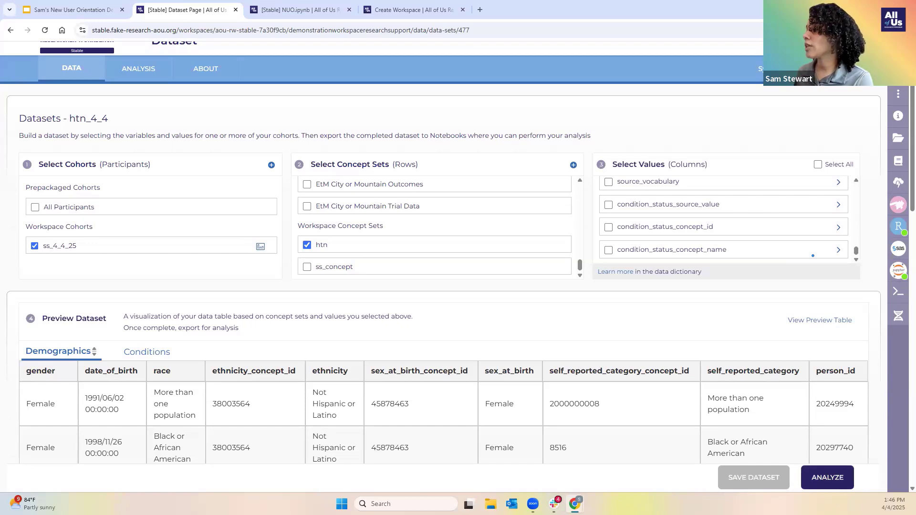
Step: Open the export options for htn_4_4, check the notebook choices and select R as the programming language
click(827, 478)
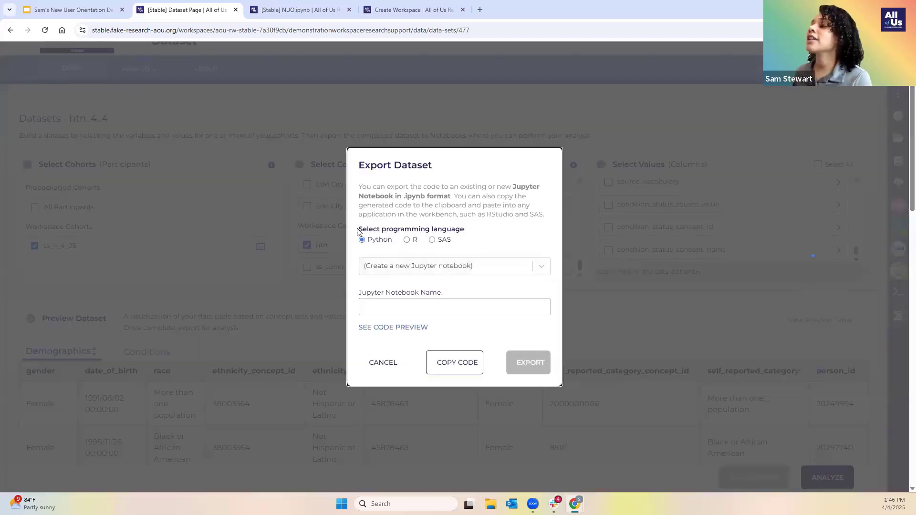
drag(441, 234, 464, 242)
click(480, 240)
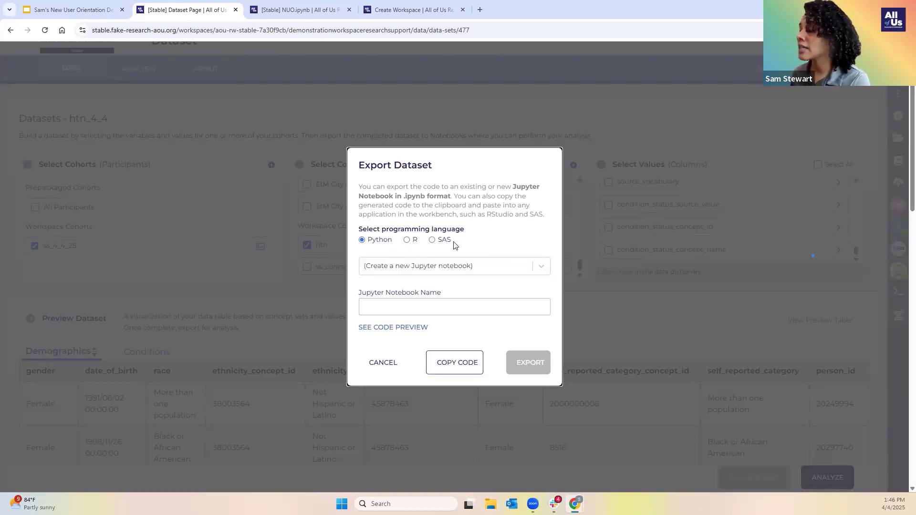
click(527, 268)
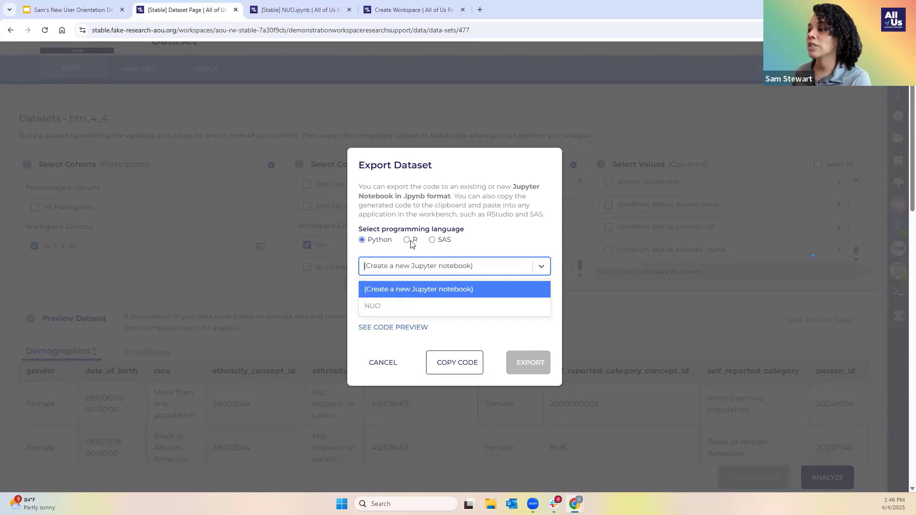
click(520, 238)
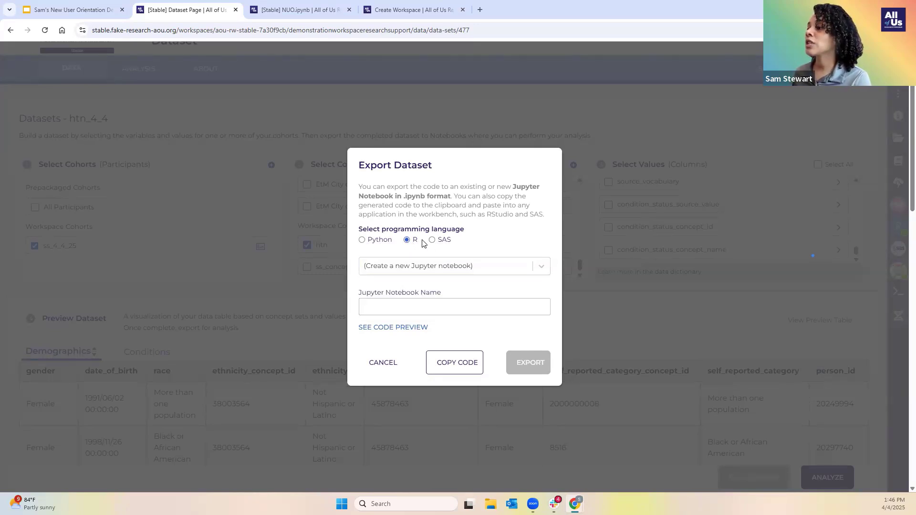
Step: Preview the generated R code, copy it to the clipboard and close the export dialog without exporting
click(408, 328)
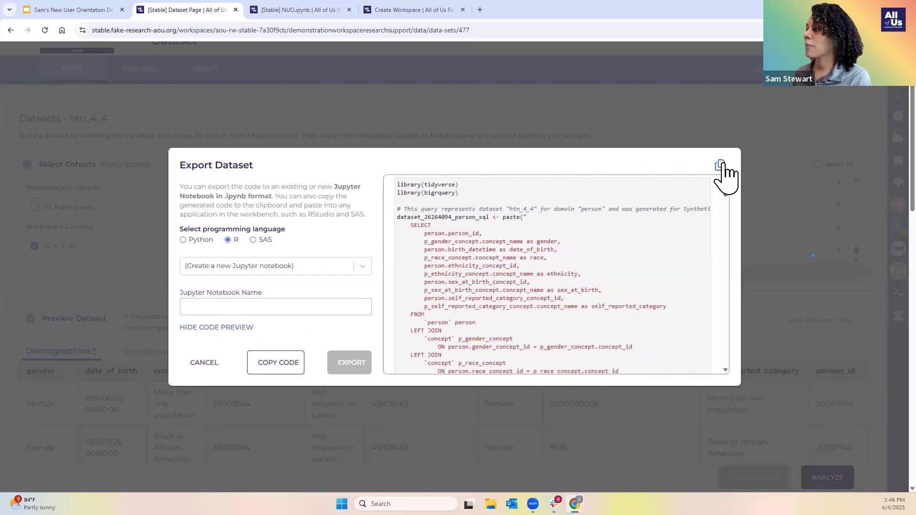
click(720, 165)
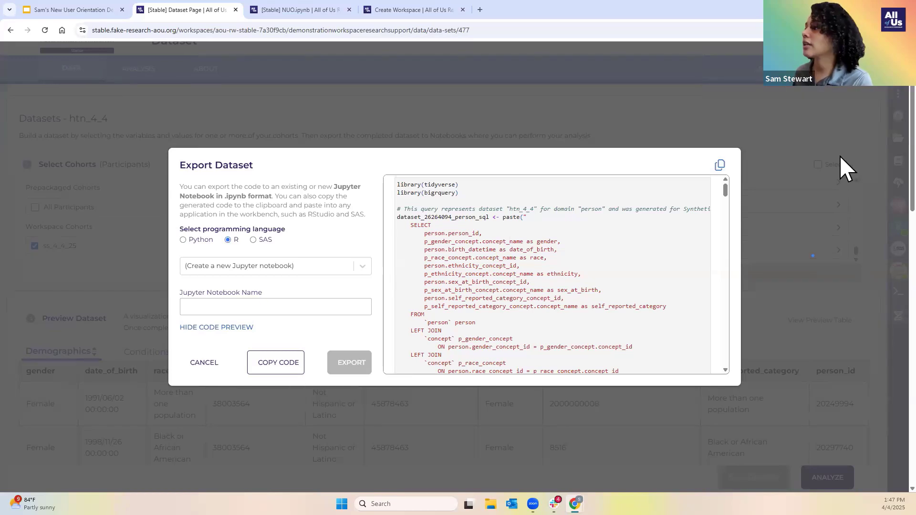
click(200, 367)
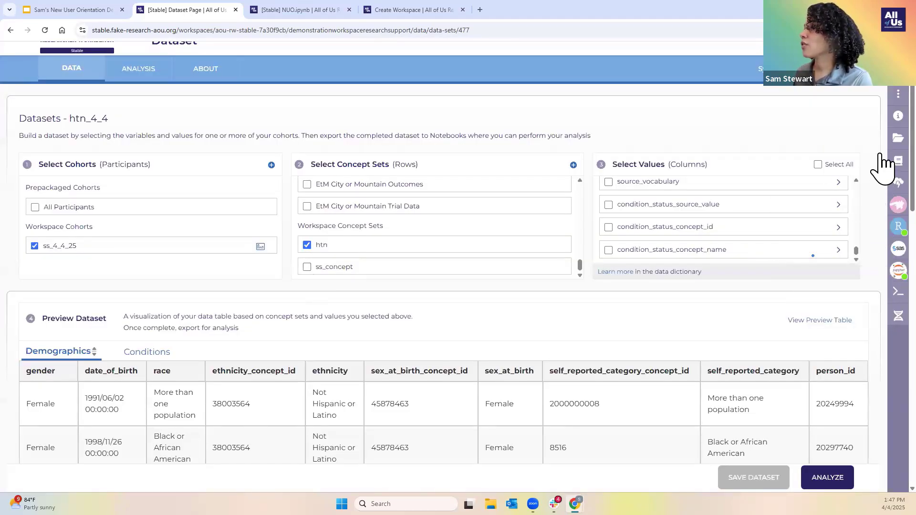
Step: Go to the workspace's analyses and view the active cloud applications
click(157, 76)
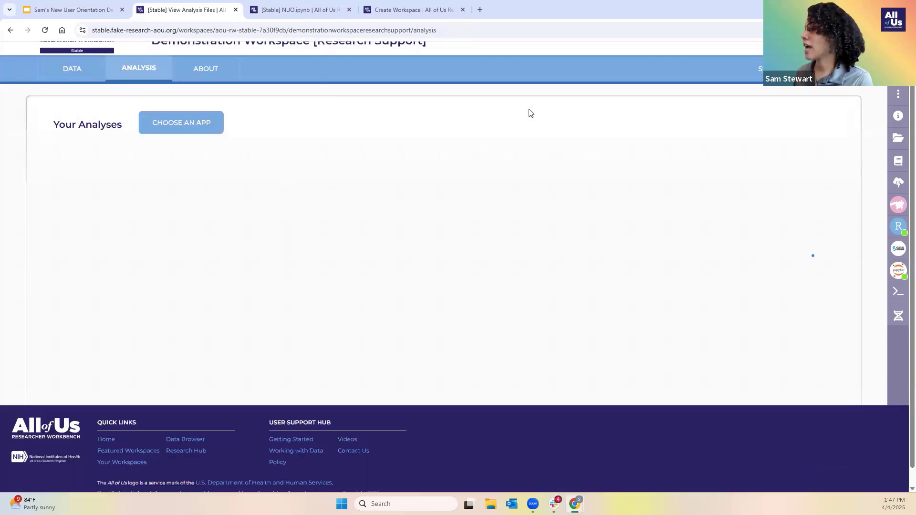
scroll(315, 201, up, 1)
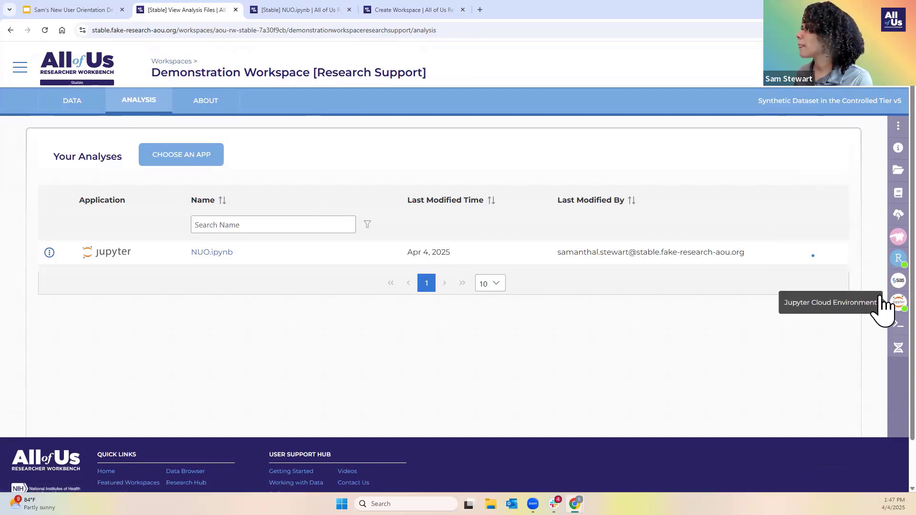
click(882, 215)
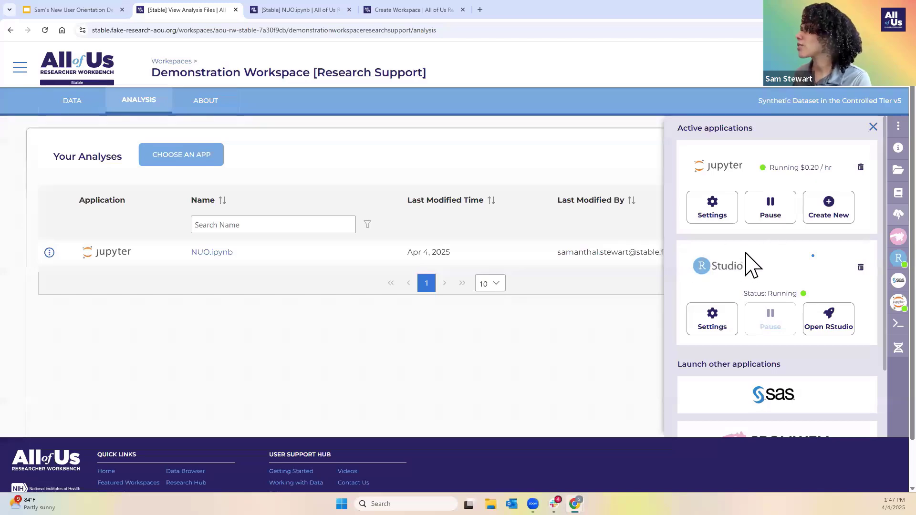
Step: Examine the Jupyter cloud environment's costs, compute profile and automatic pause setting
click(902, 305)
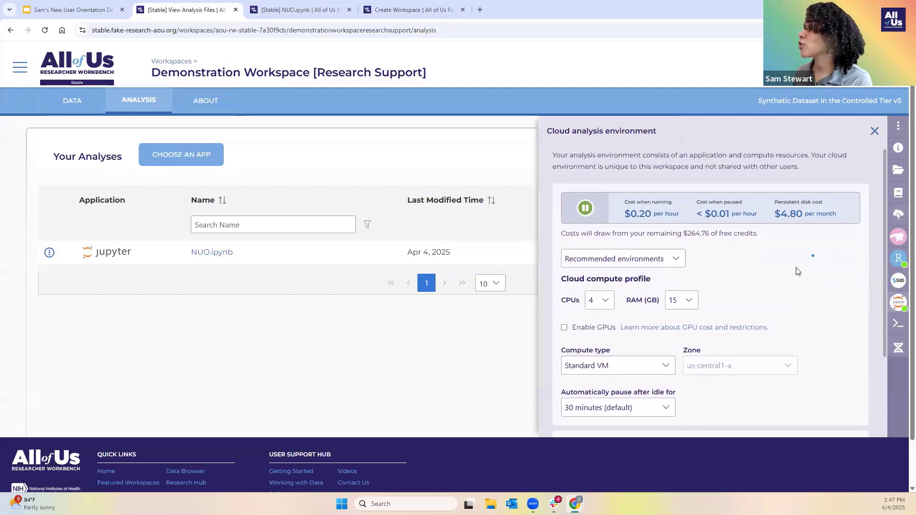
scroll(798, 271, down, 1)
scroll(797, 273, up, 1)
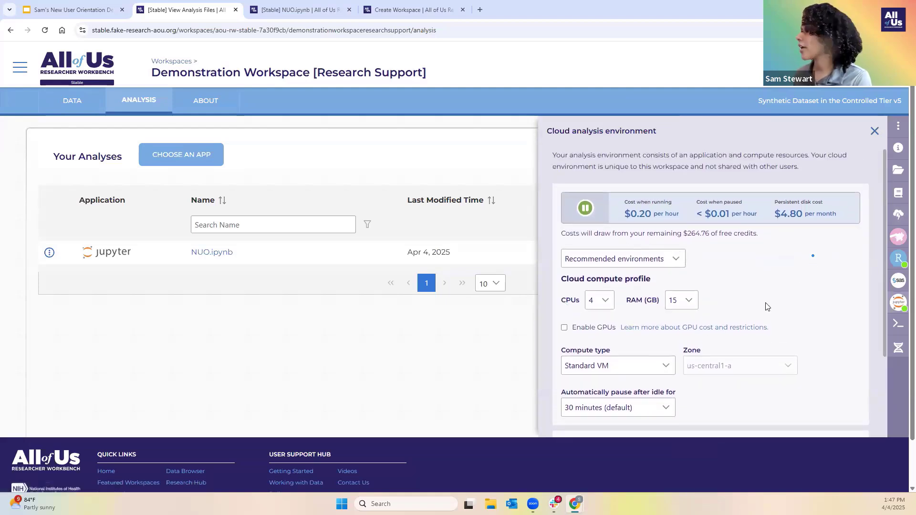
scroll(739, 279, down, 1)
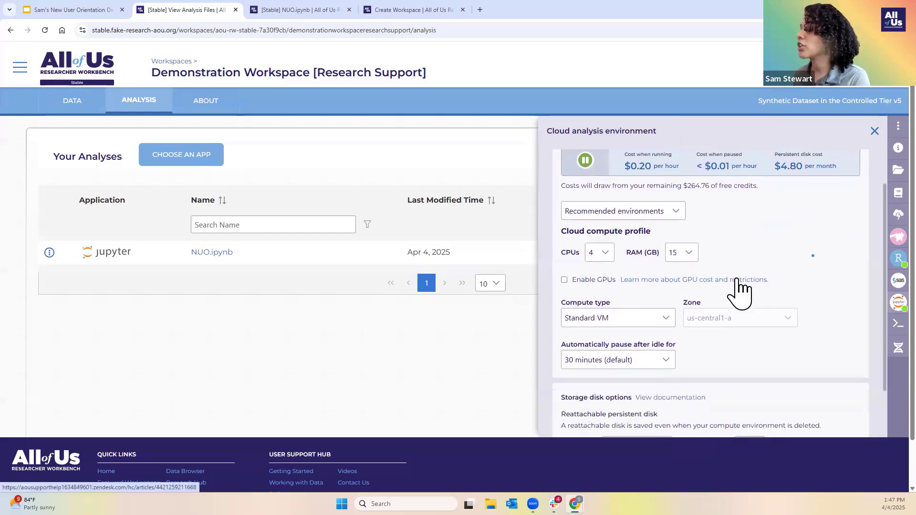
scroll(796, 264, up, 1)
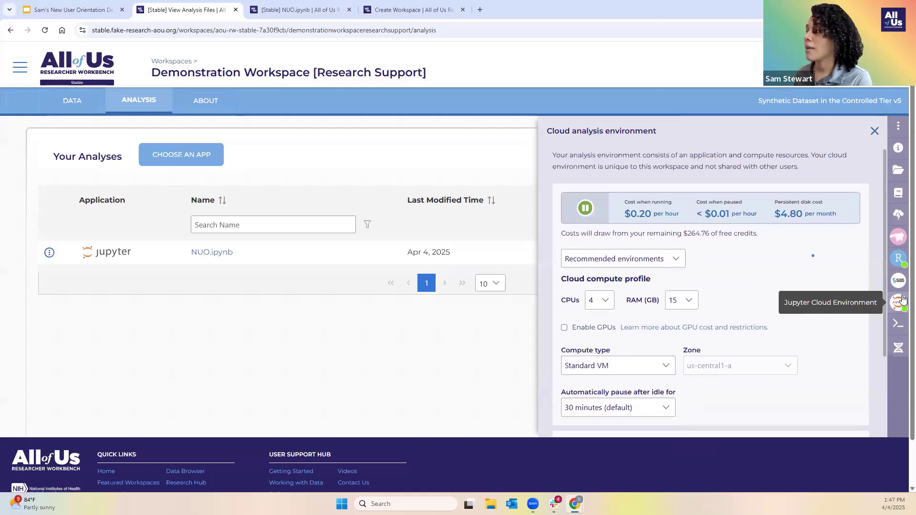
Step: Examine the RStudio cloud environment's costs, compute profile, automatic deletion, disk settings and support articles
click(898, 258)
scroll(719, 239, down, 1)
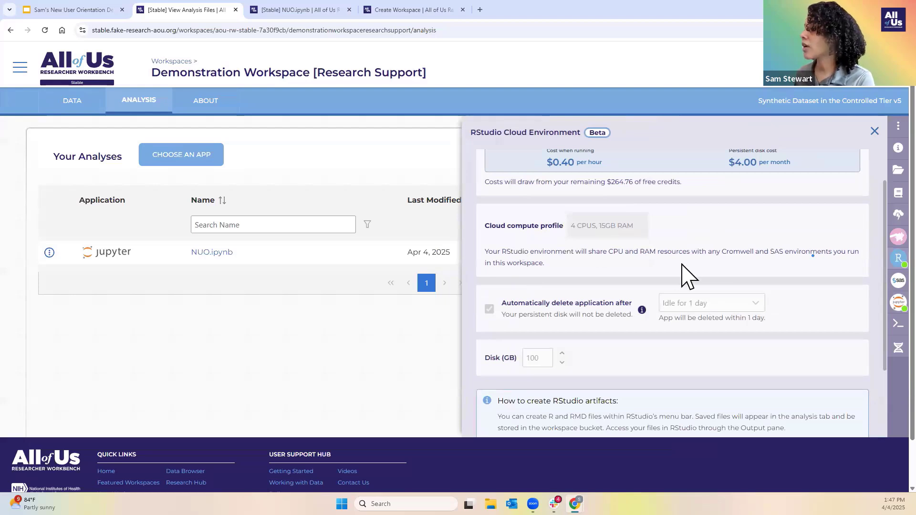
scroll(685, 280, up, 1)
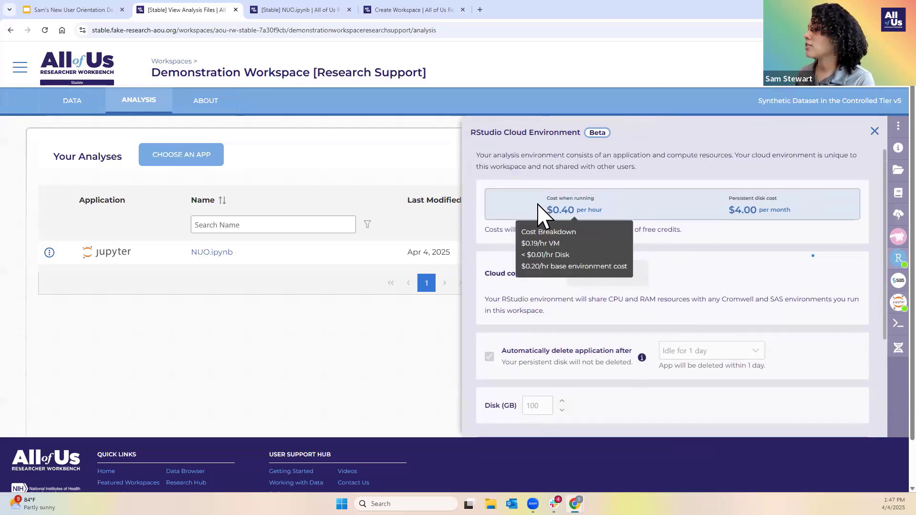
scroll(714, 298, down, 3)
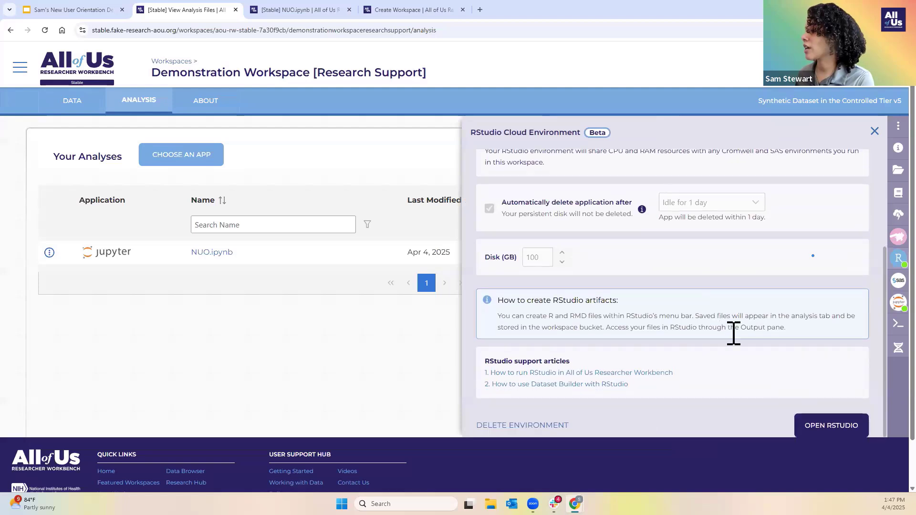
scroll(732, 331, up, 3)
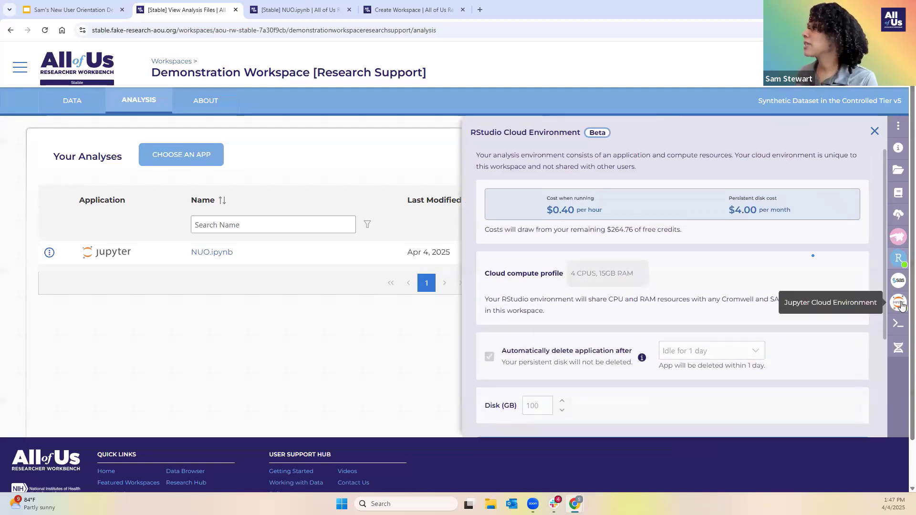
Step: Return to the Jupyter cloud environment and compare its configurable compute and storage options with RStudio's
click(900, 304)
scroll(544, 263, down, 1)
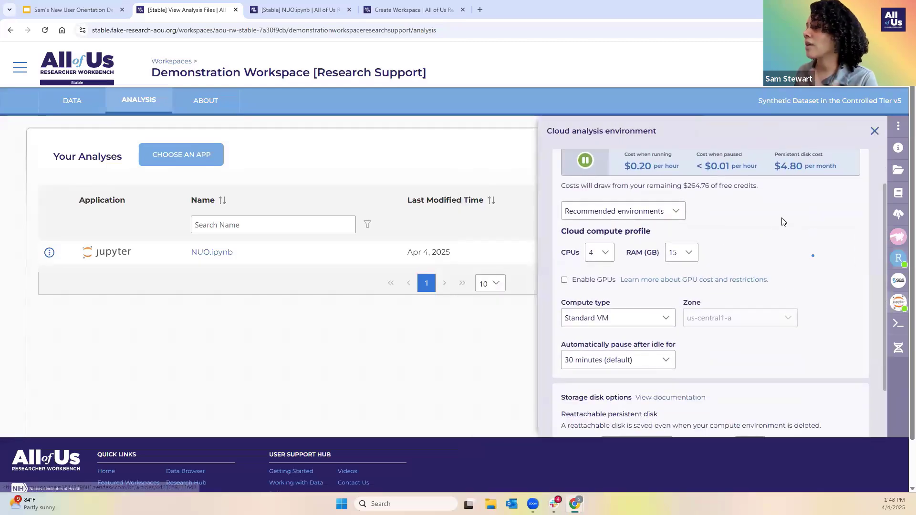
scroll(791, 242, up, 1)
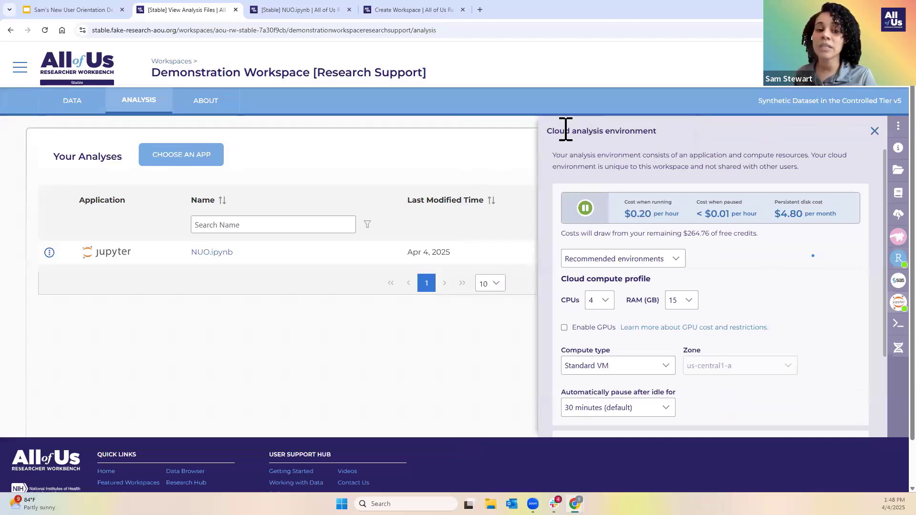
Step: Switch to the NUO notebook and view its available kernel actions
triple_click(628, 133)
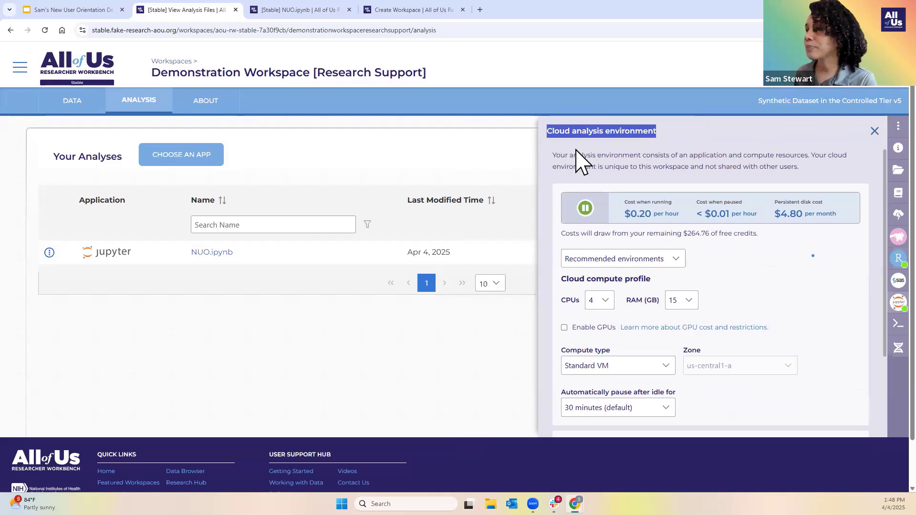
click(315, 9)
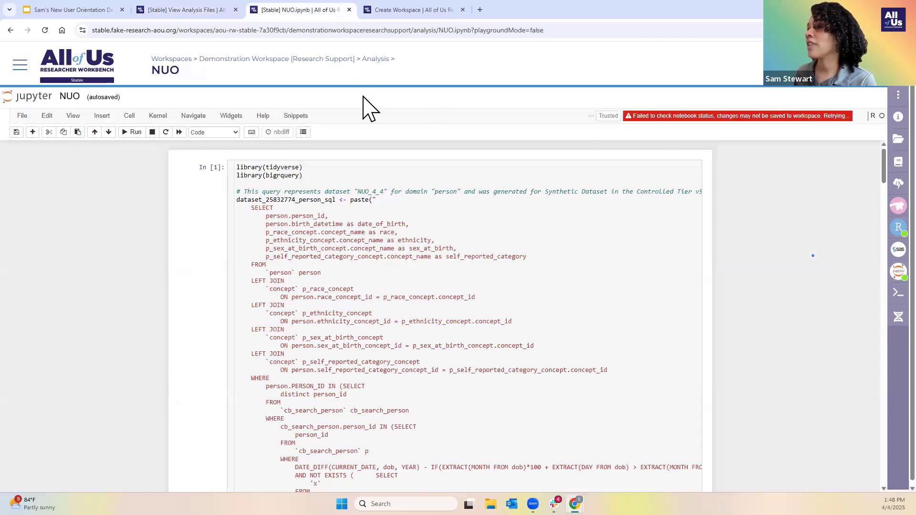
click(157, 116)
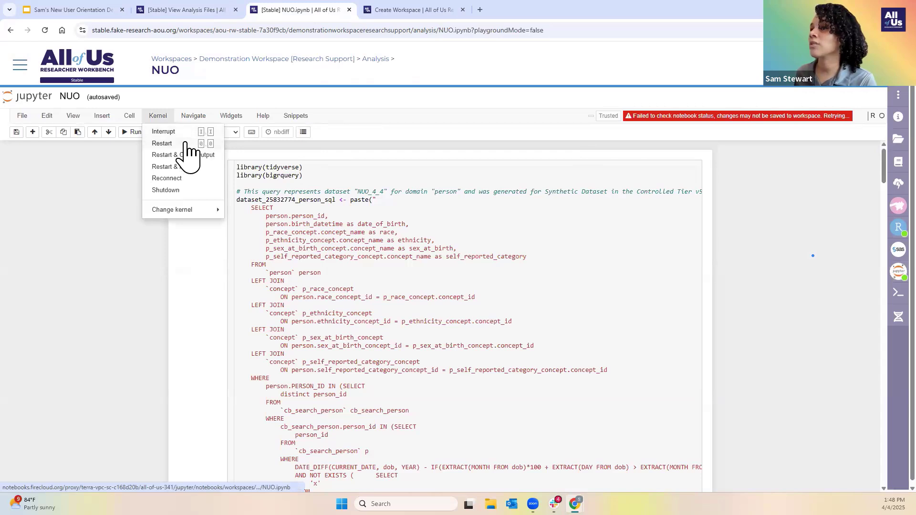
click(105, 202)
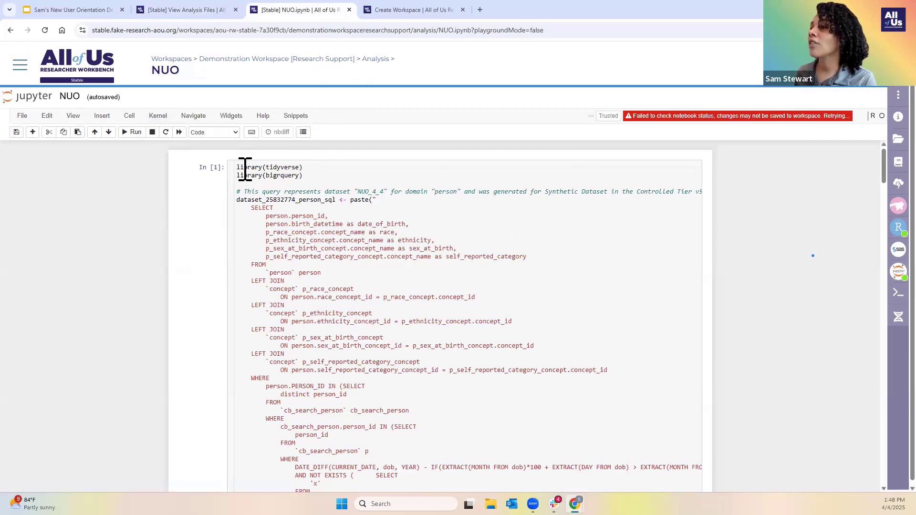
Step: Examine the person query's generated R code, its package output and the preview table of participant demographics
drag(238, 168, 400, 317)
scroll(415, 268, down, 3)
scroll(415, 280, down, 12)
scroll(415, 292, down, 4)
scroll(397, 298, down, 2)
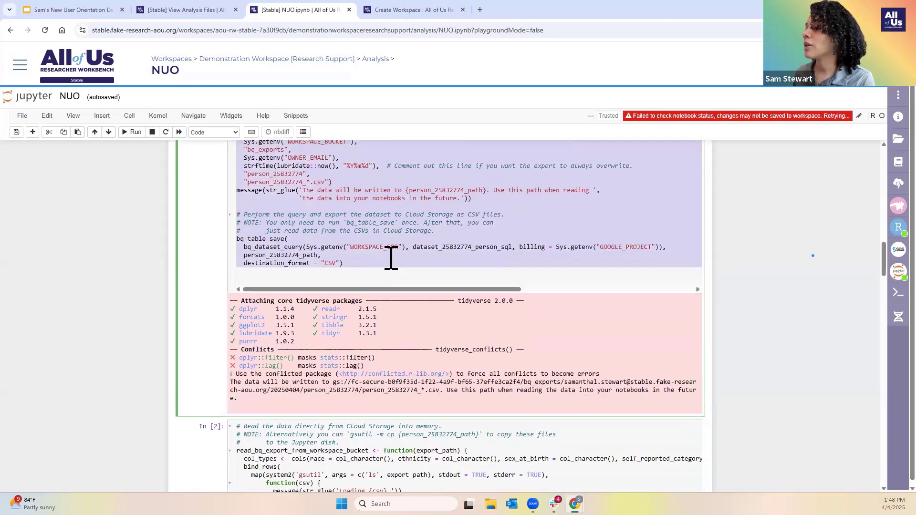
click(385, 248)
scroll(353, 272, down, 1)
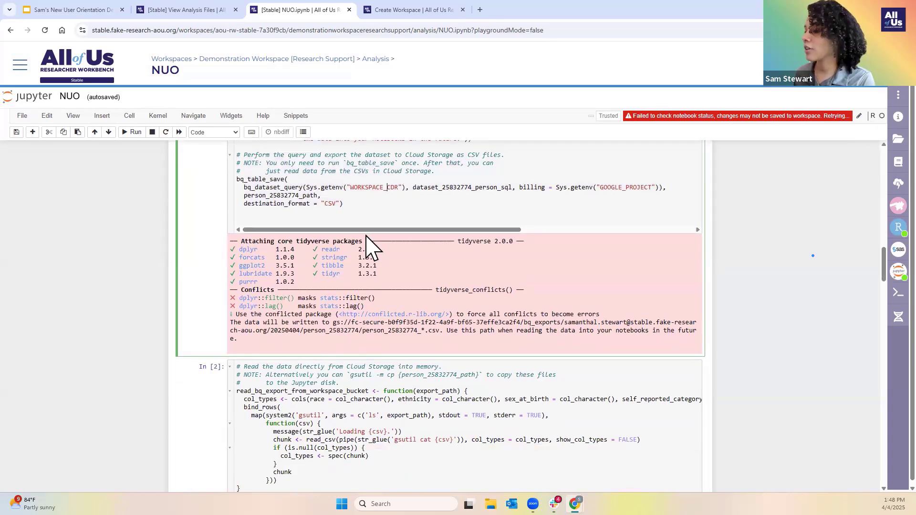
scroll(367, 238, down, 7)
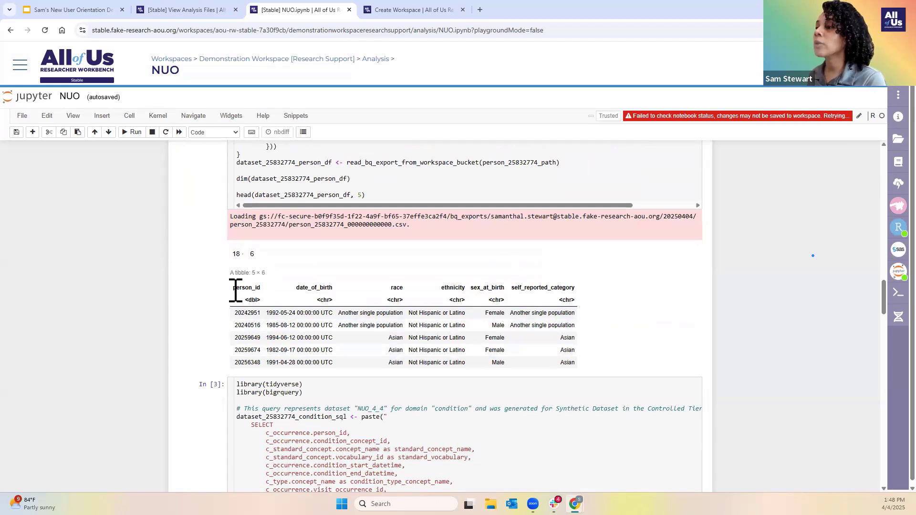
drag(236, 290, 341, 292)
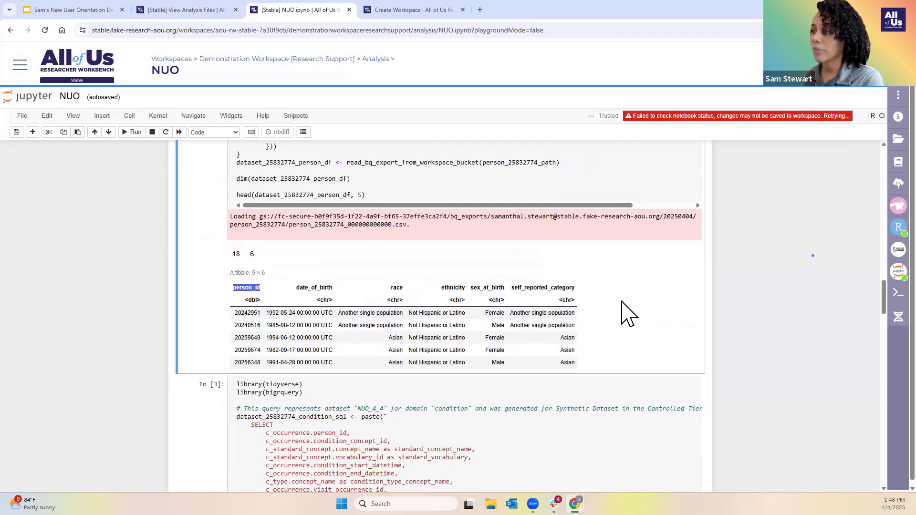
Step: Compare the person preview table with the condition query code and examine the resulting condition table
scroll(622, 313, down, 4)
scroll(622, 313, up, 5)
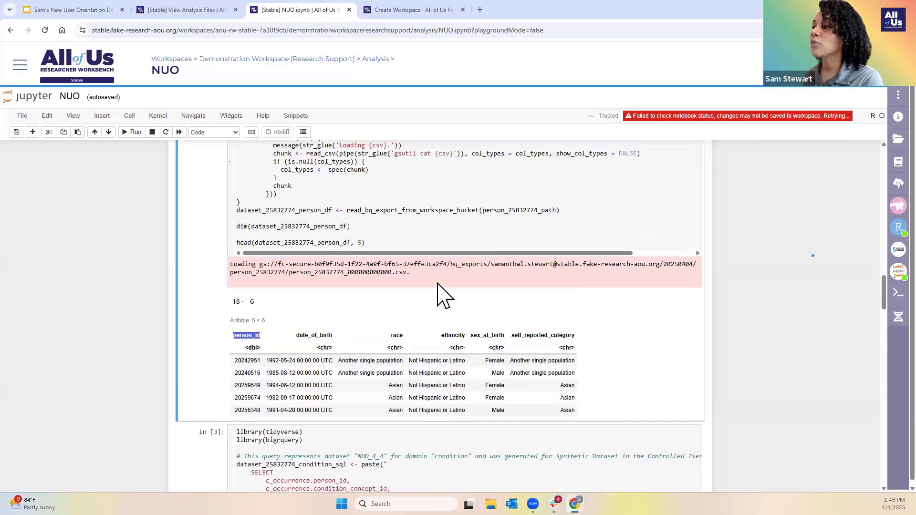
scroll(443, 294, down, 3)
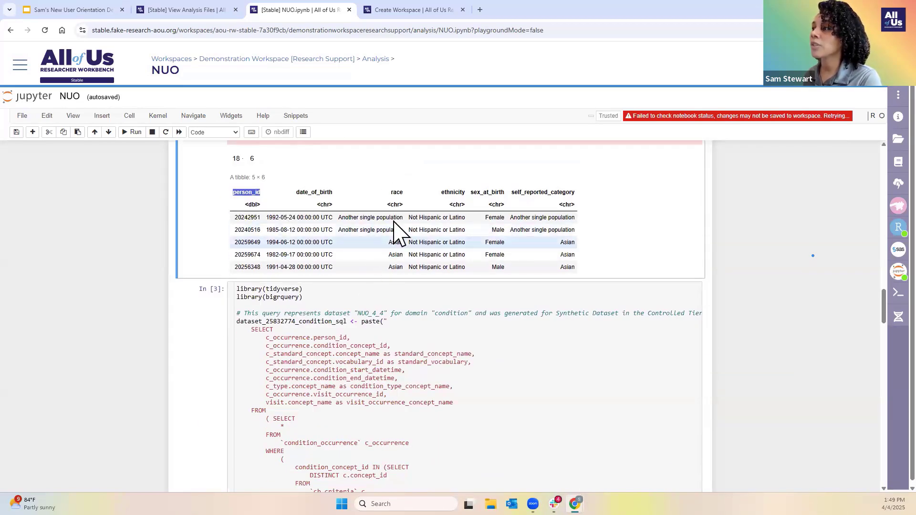
scroll(305, 212, down, 7)
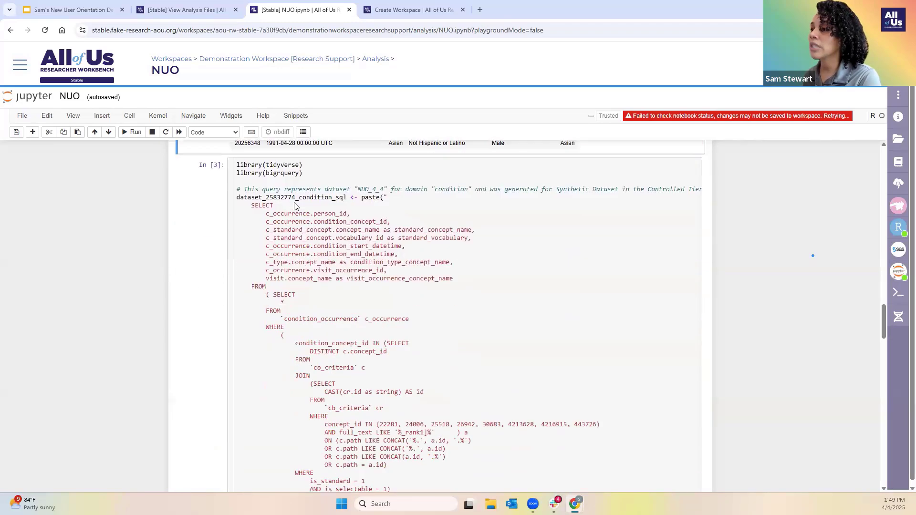
scroll(348, 230, up, 7)
scroll(257, 315, up, 1)
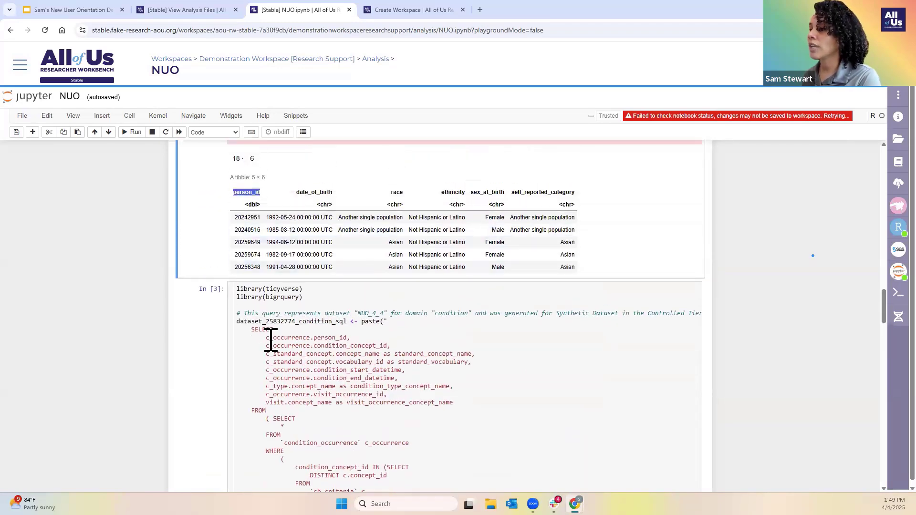
double_click(268, 339)
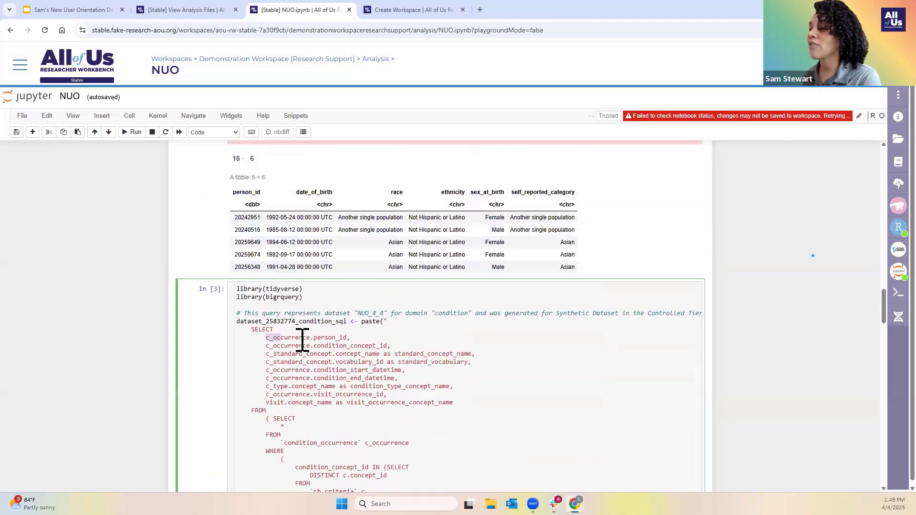
scroll(346, 316, down, 3)
scroll(346, 315, down, 18)
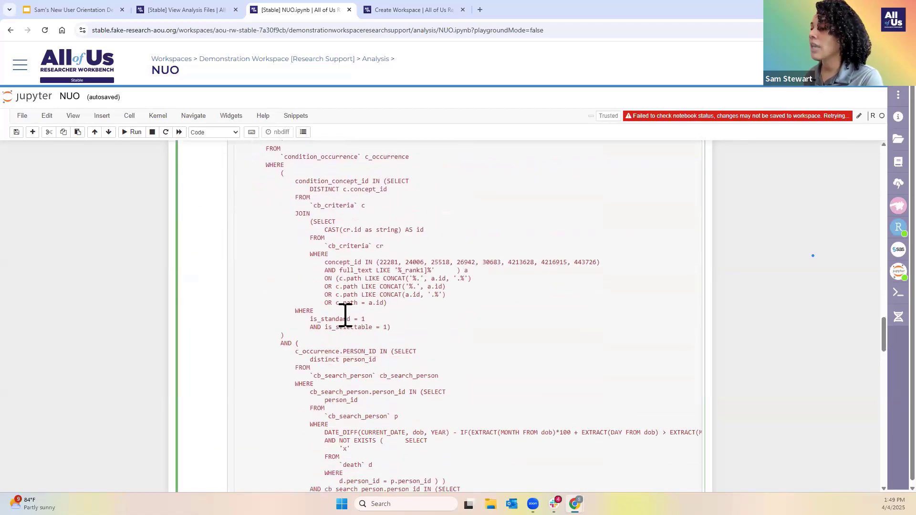
scroll(345, 315, down, 5)
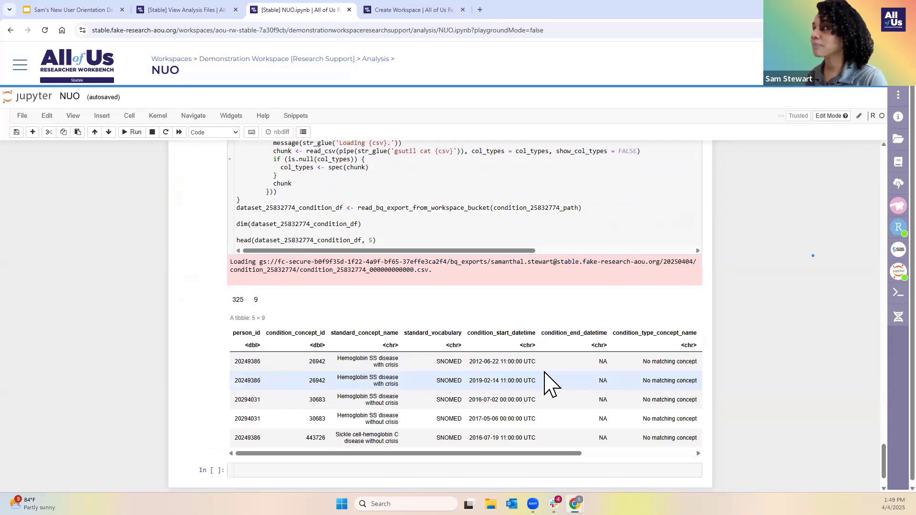
Step: Open RStudio from the workspace's RStudio cloud environment
click(898, 227)
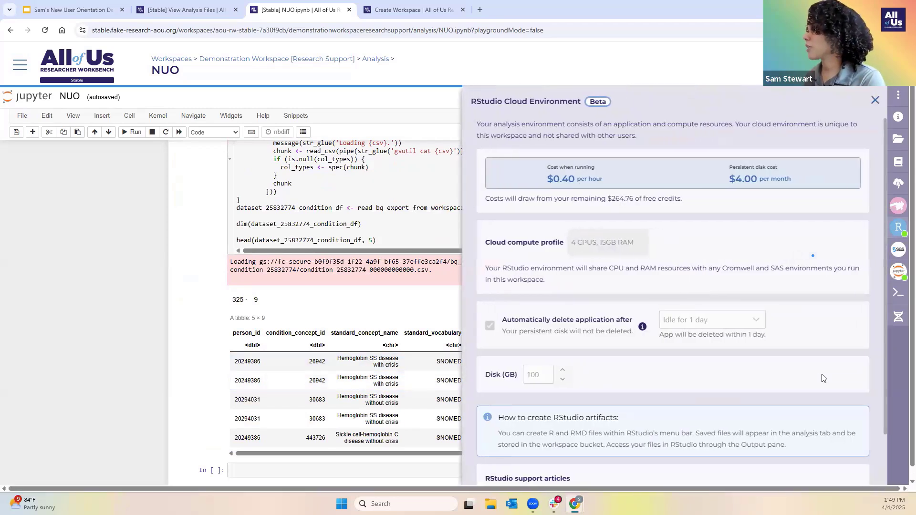
scroll(824, 378, down, 3)
click(829, 476)
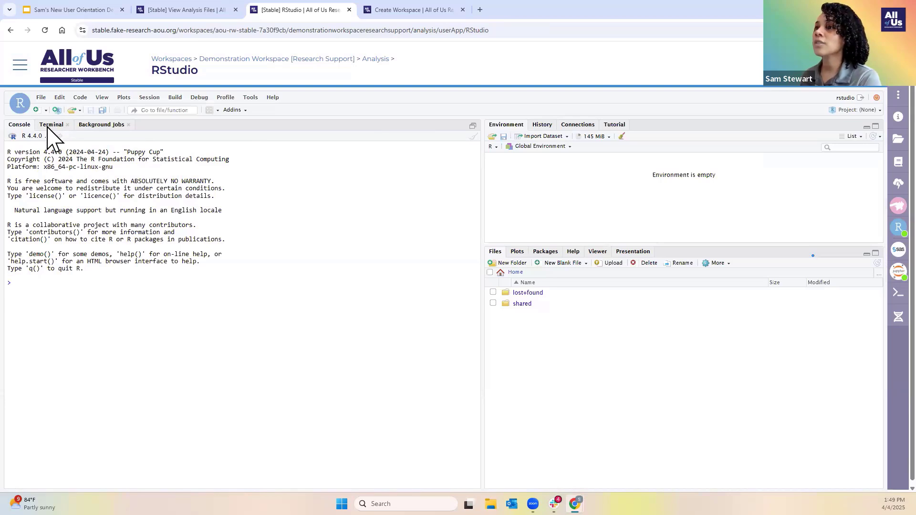
Step: Create a new blank R script in RStudio
scroll(108, 265, down, 1)
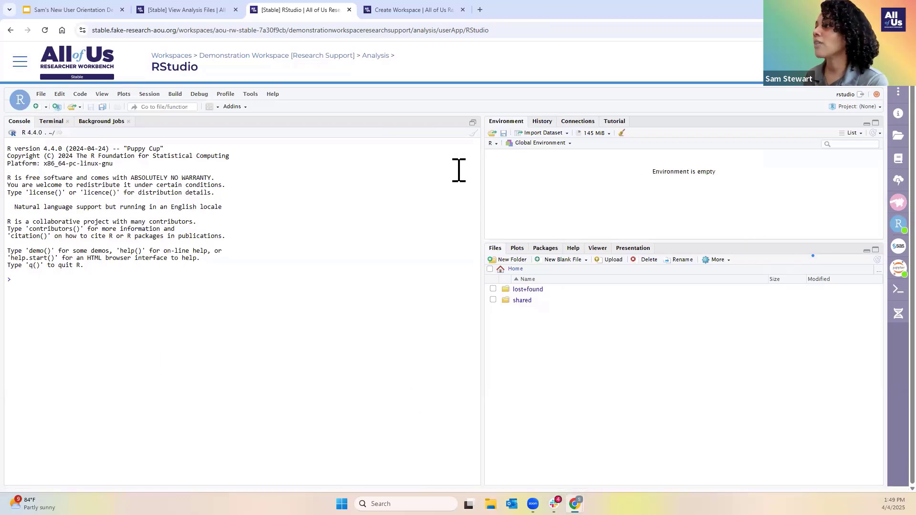
right_click(40, 283)
click(41, 282)
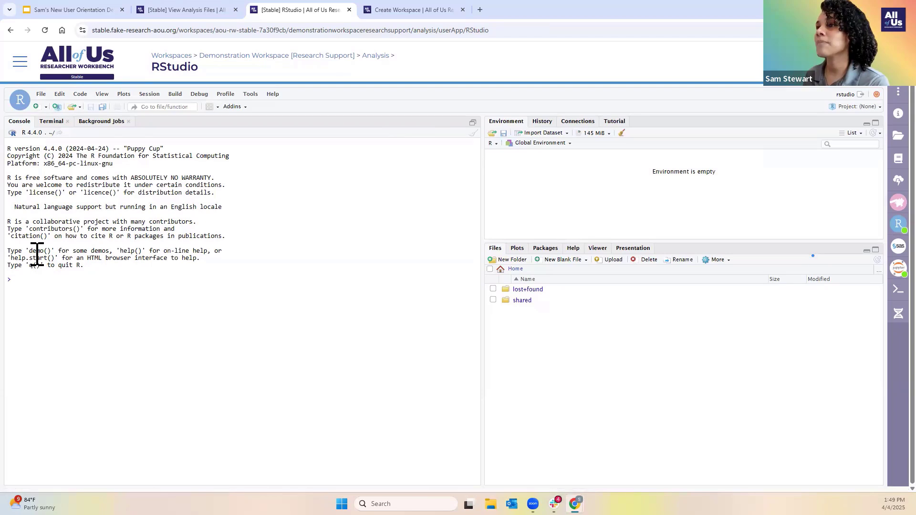
click(40, 106)
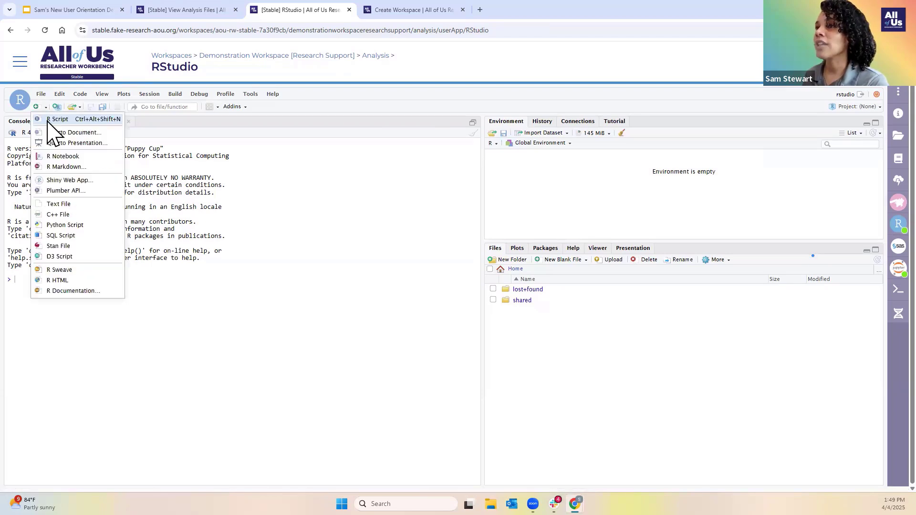
click(51, 122)
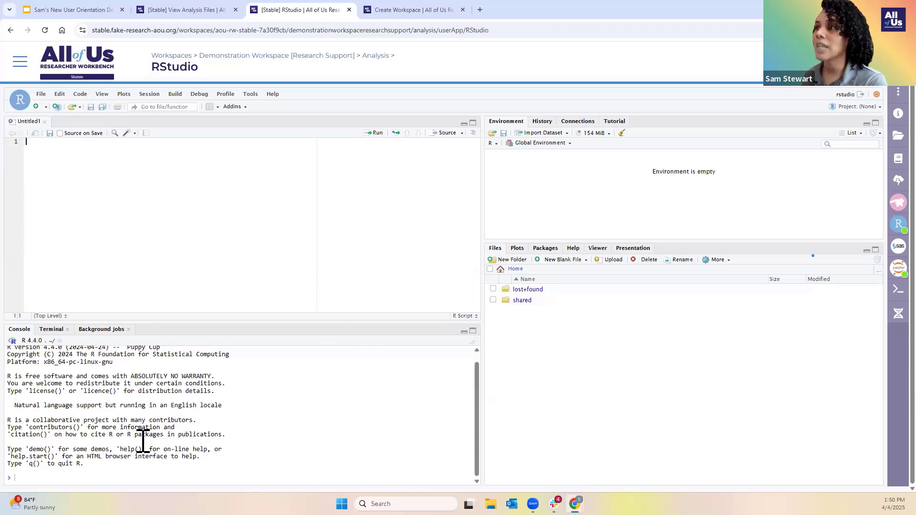
Step: Go to the Researcher Workbench's featured workspaces and browse the tutorial workspaces
click(194, 10)
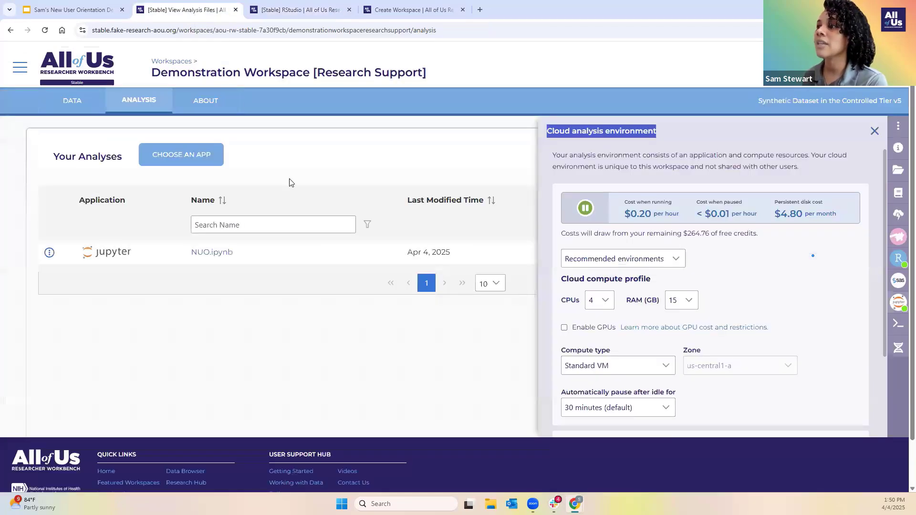
click(275, 5)
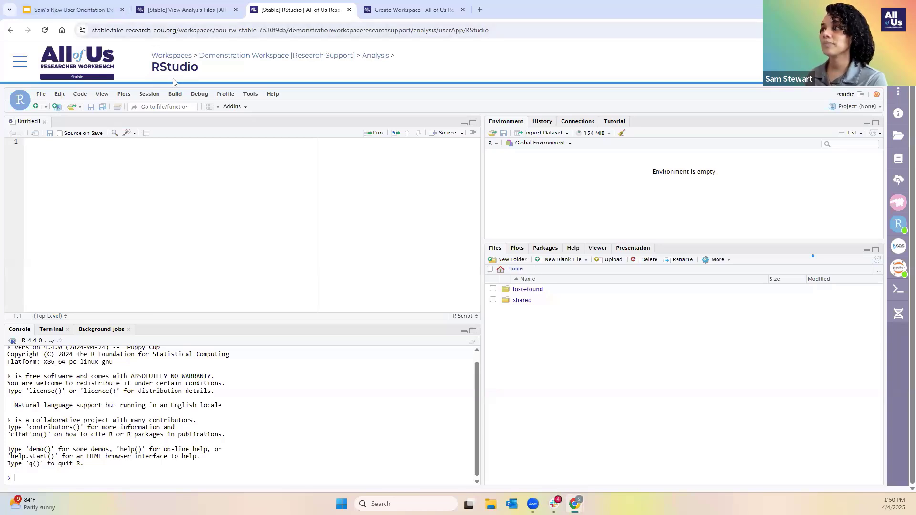
click(406, 9)
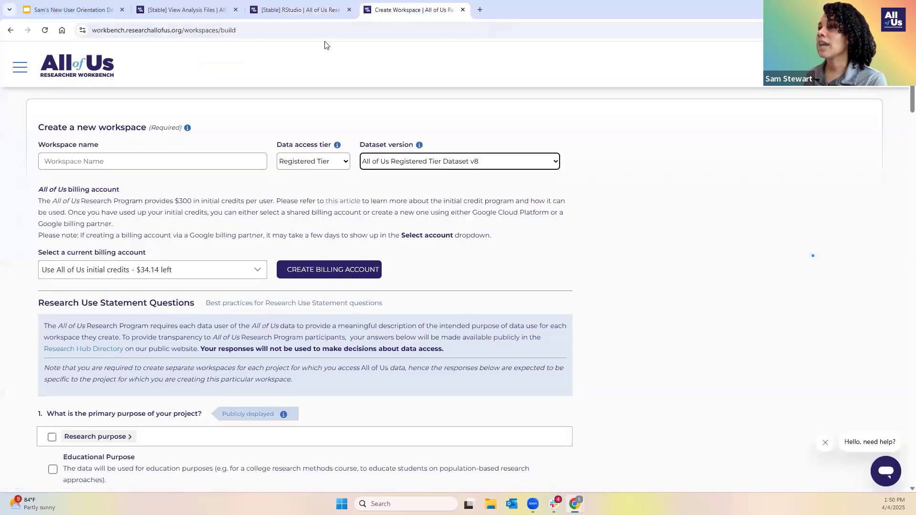
click(18, 68)
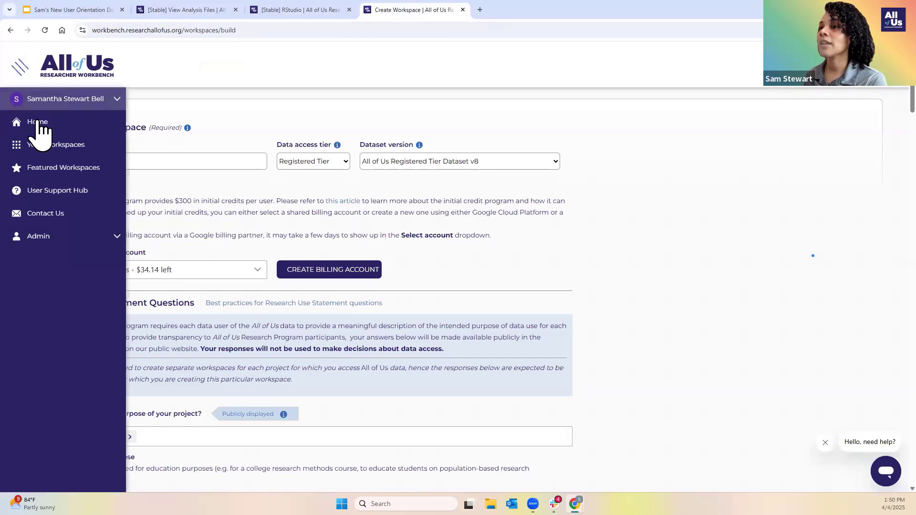
click(41, 167)
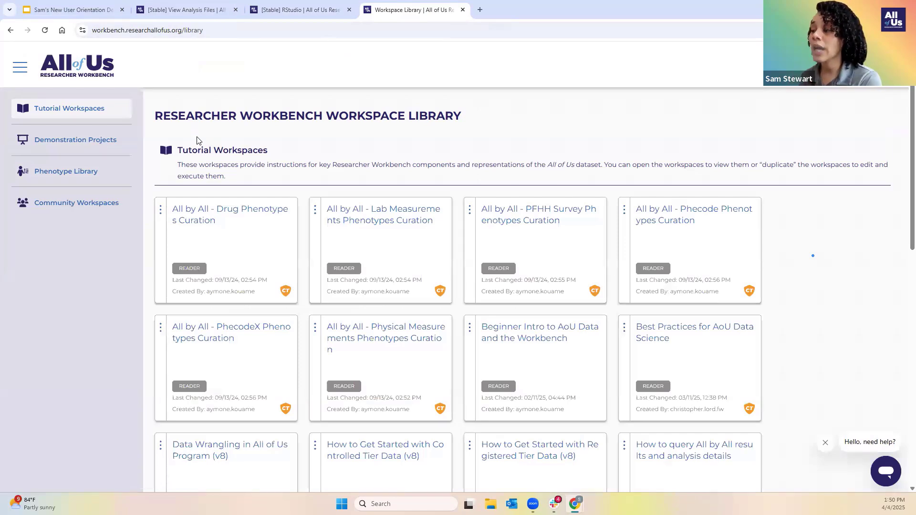
scroll(508, 281, down, 2)
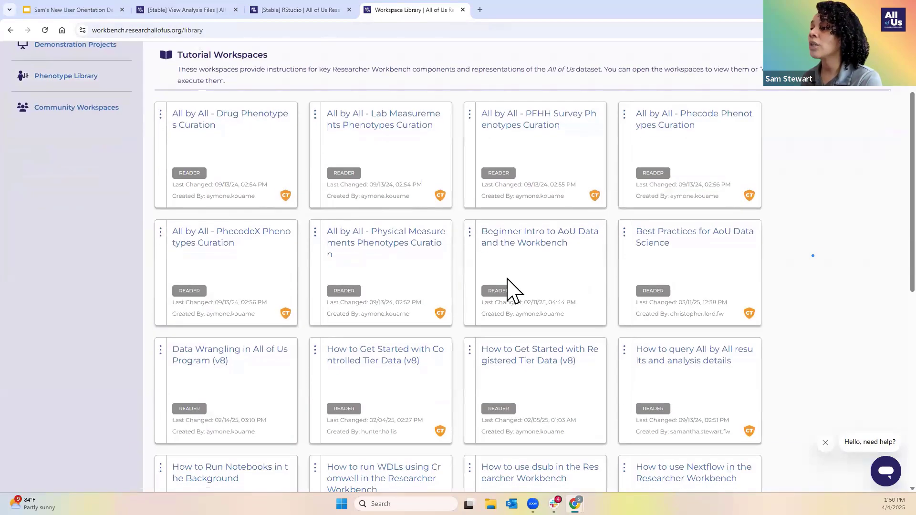
scroll(513, 290, up, 1)
scroll(401, 236, up, 1)
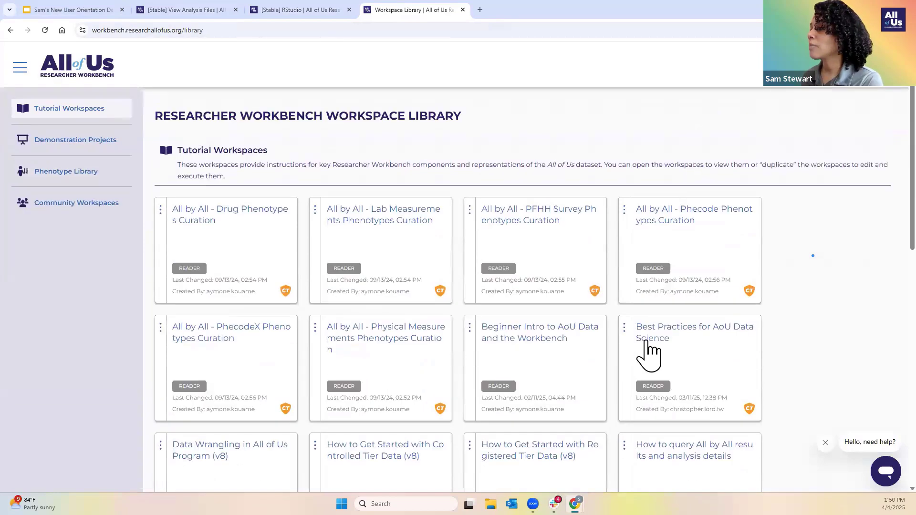
Step: View the analysis notebooks in the Beginner Intro to AoU Data and the Workbench workspace, then return to the featured workspaces
click(535, 333)
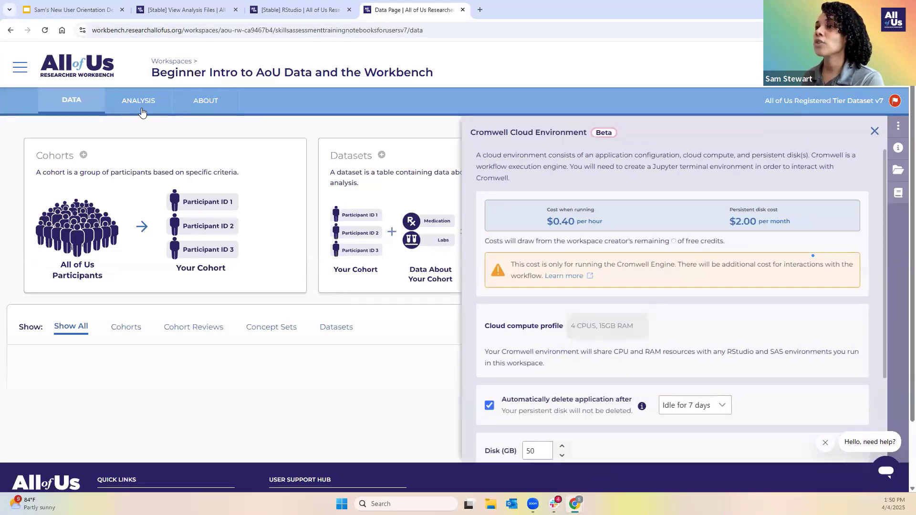
click(138, 100)
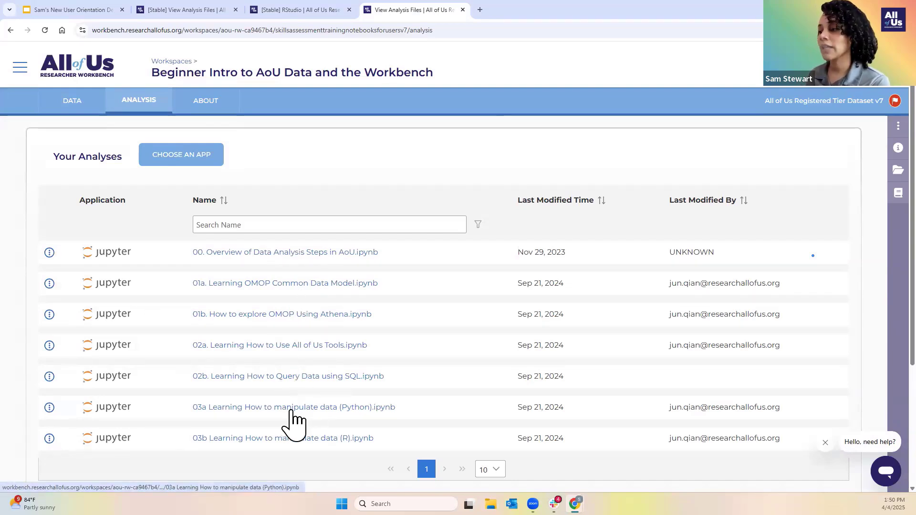
click(20, 67)
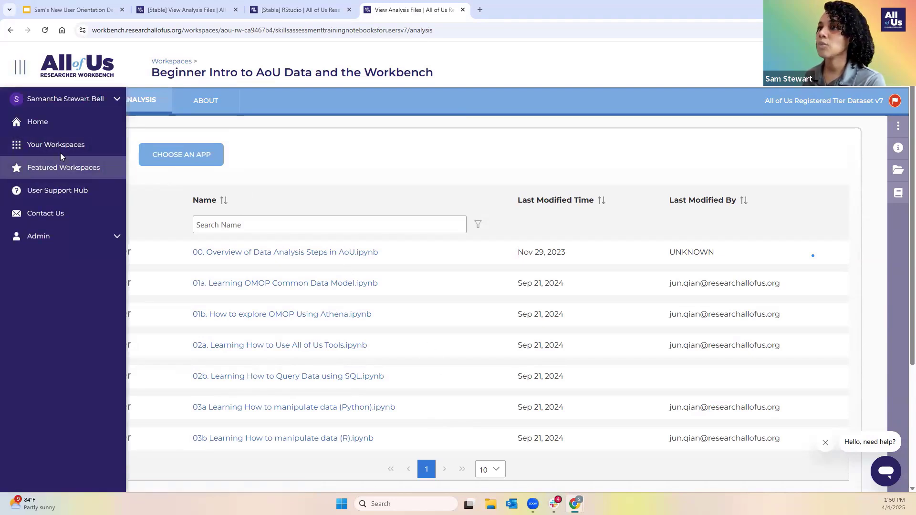
click(61, 159)
Step: Switch to the orientation slideshow in Google Slides, show it full screen and advance to the Cloud computing and billing slide
click(67, 8)
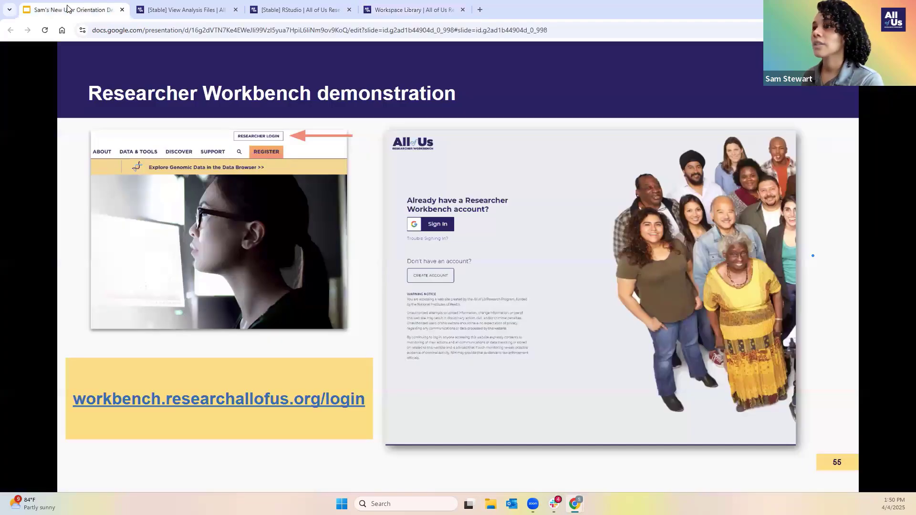
click(74, 473)
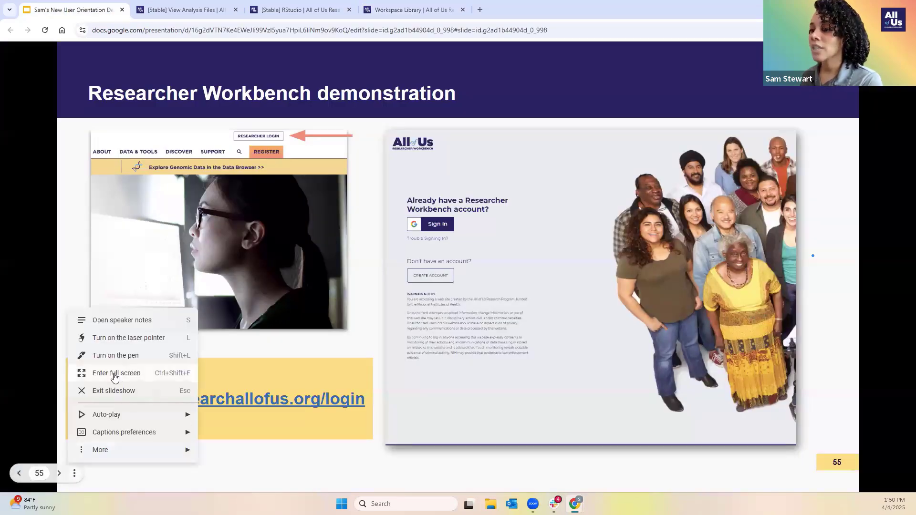
click(114, 375)
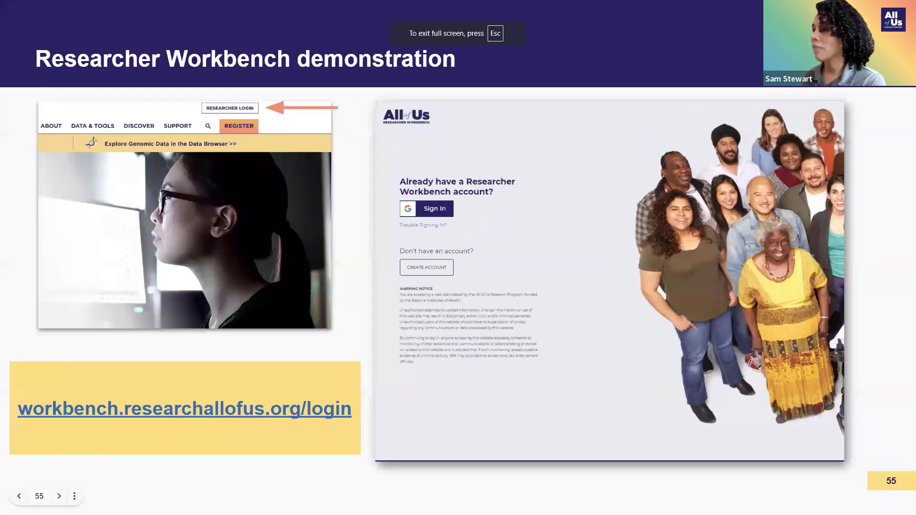
click(59, 496)
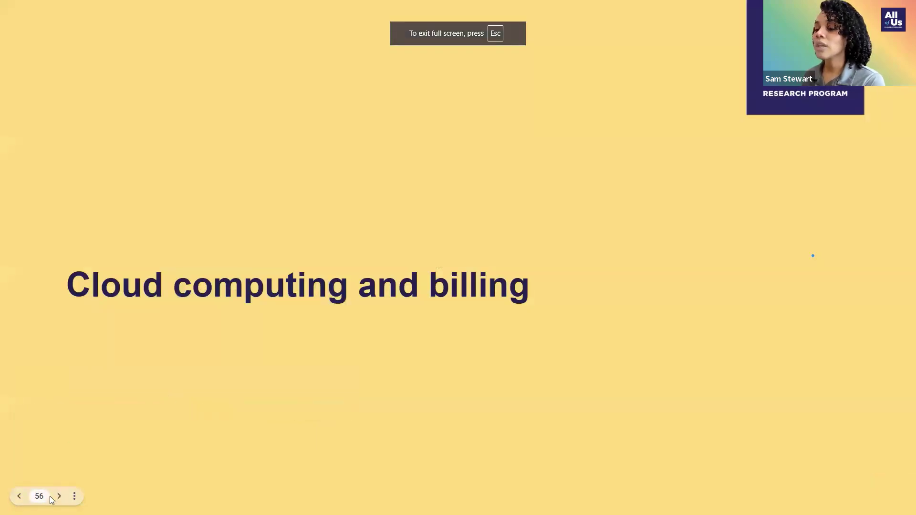